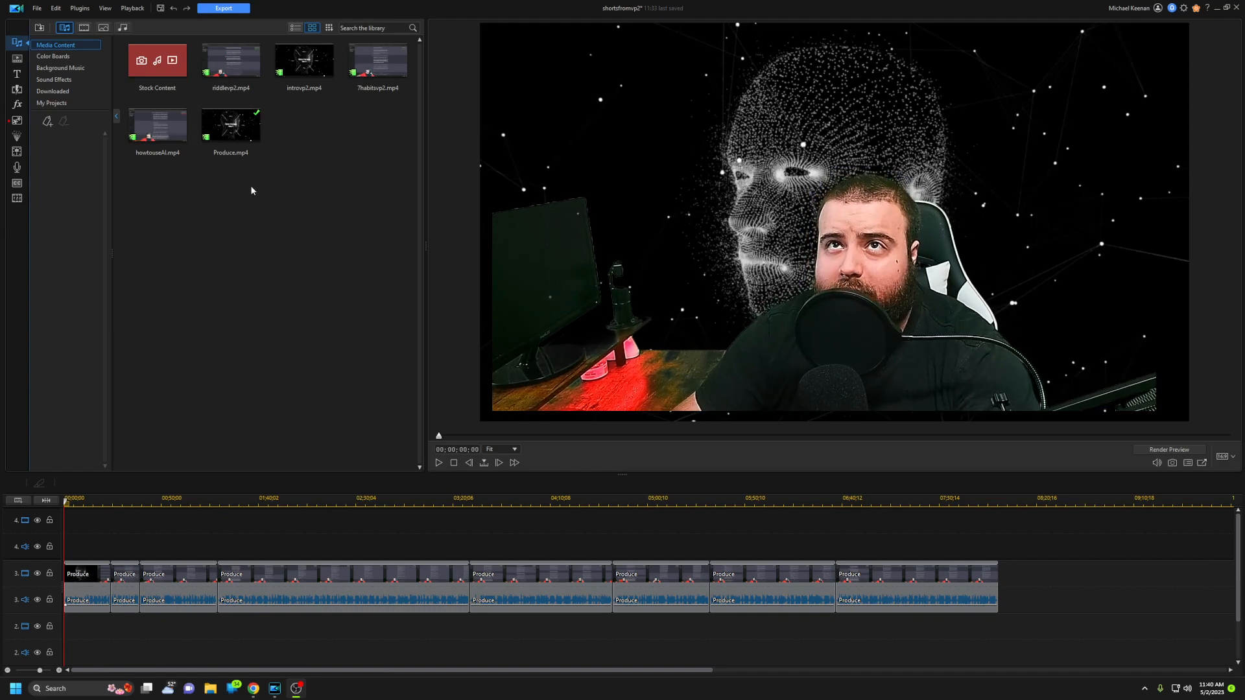
- Open the fourth timeline clip for multi-trimming and mark a second segment from 00;38;56;17 to 00;39;04;25
click(233, 125)
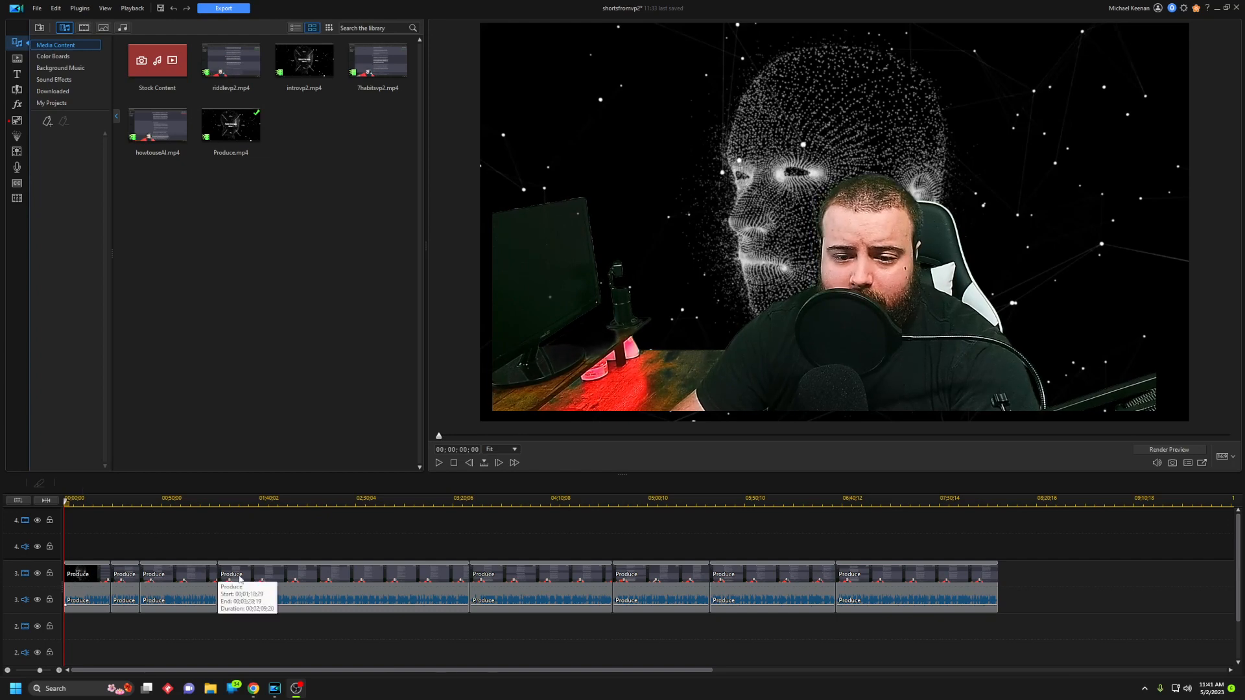
click(329, 586)
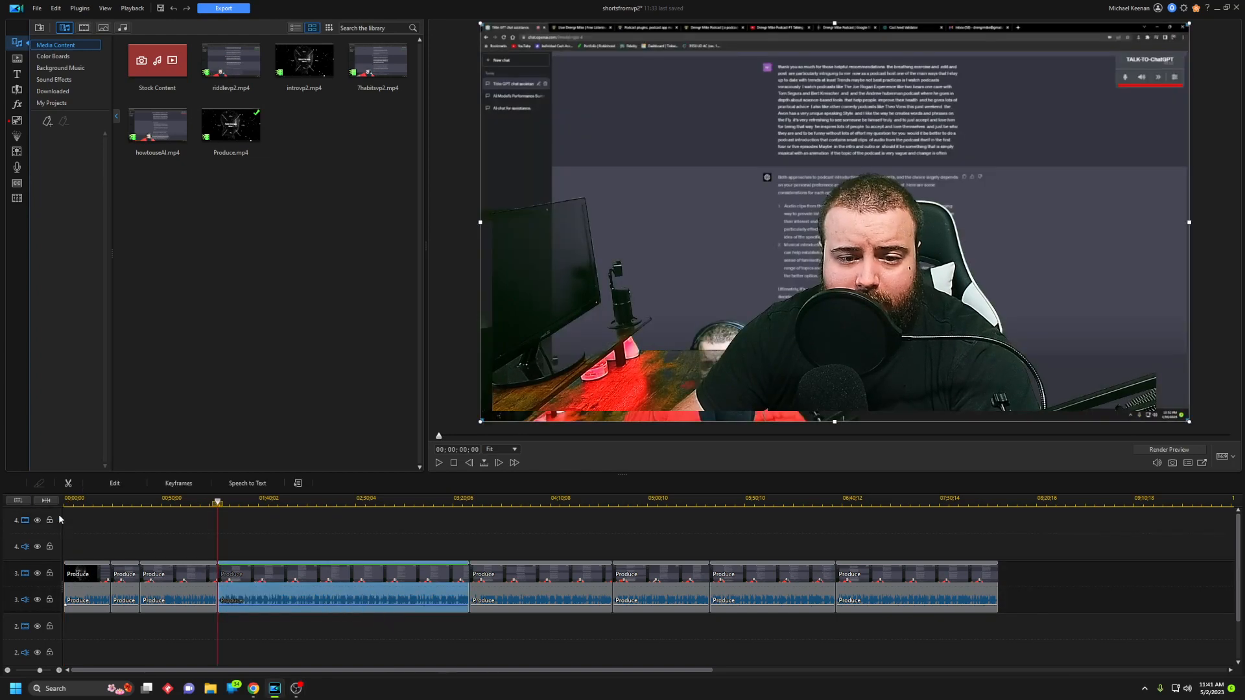
click(70, 485)
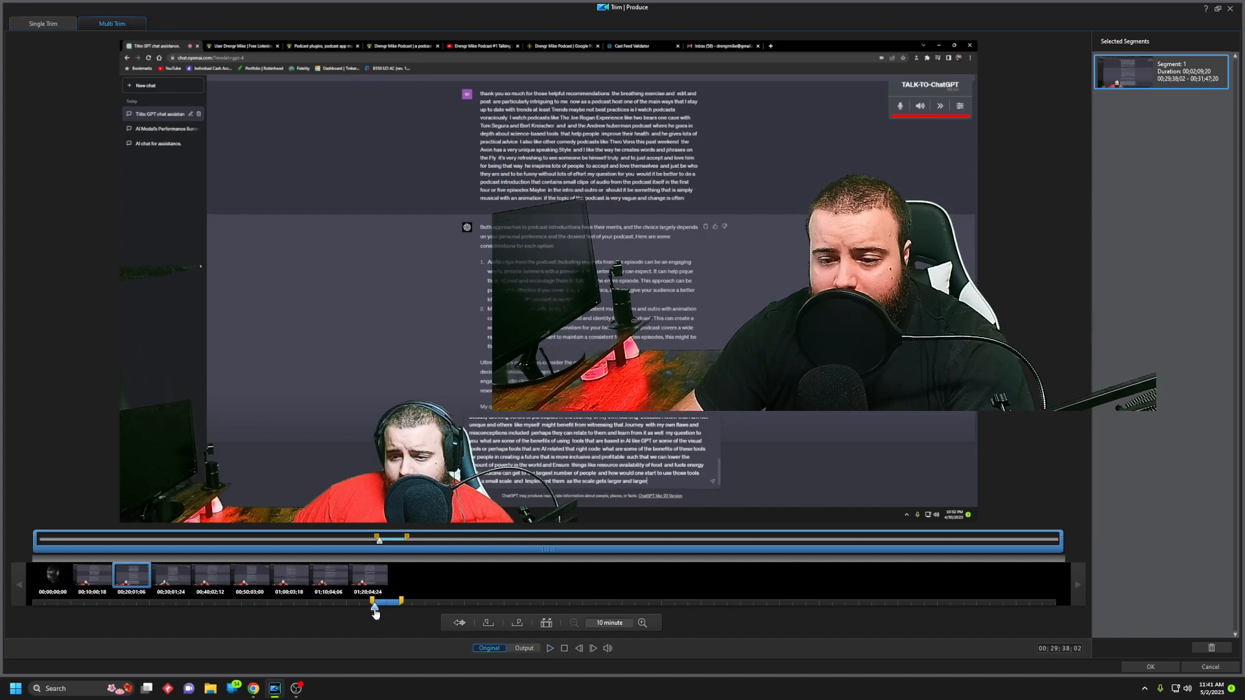
drag(376, 613, 472, 613)
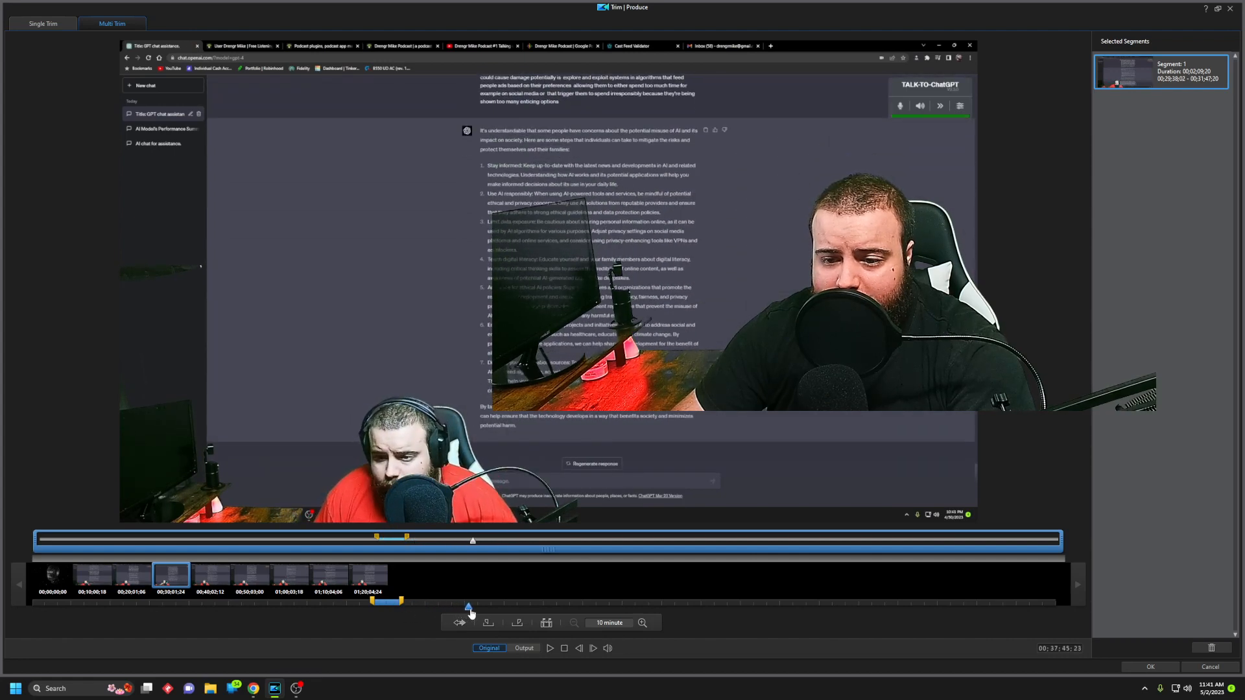
mouse_move(467, 607)
mouse_down()
mouse_move(454, 607)
mouse_move(481, 608)
mouse_up()
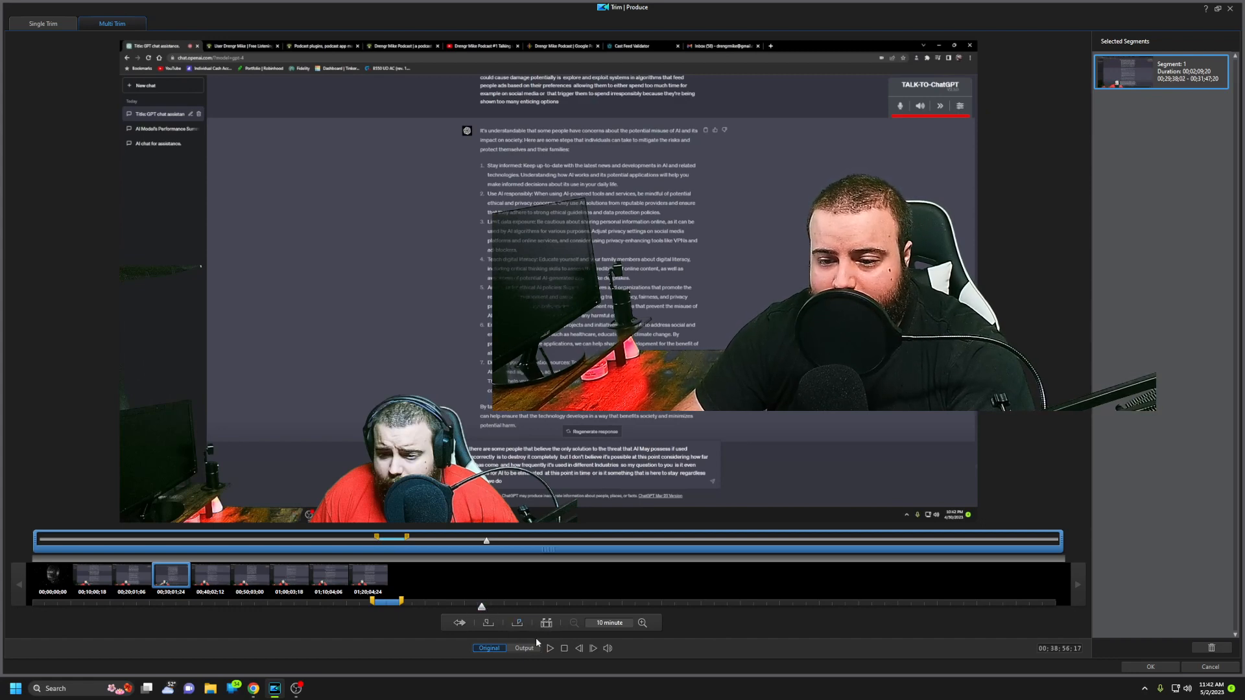
click(489, 623)
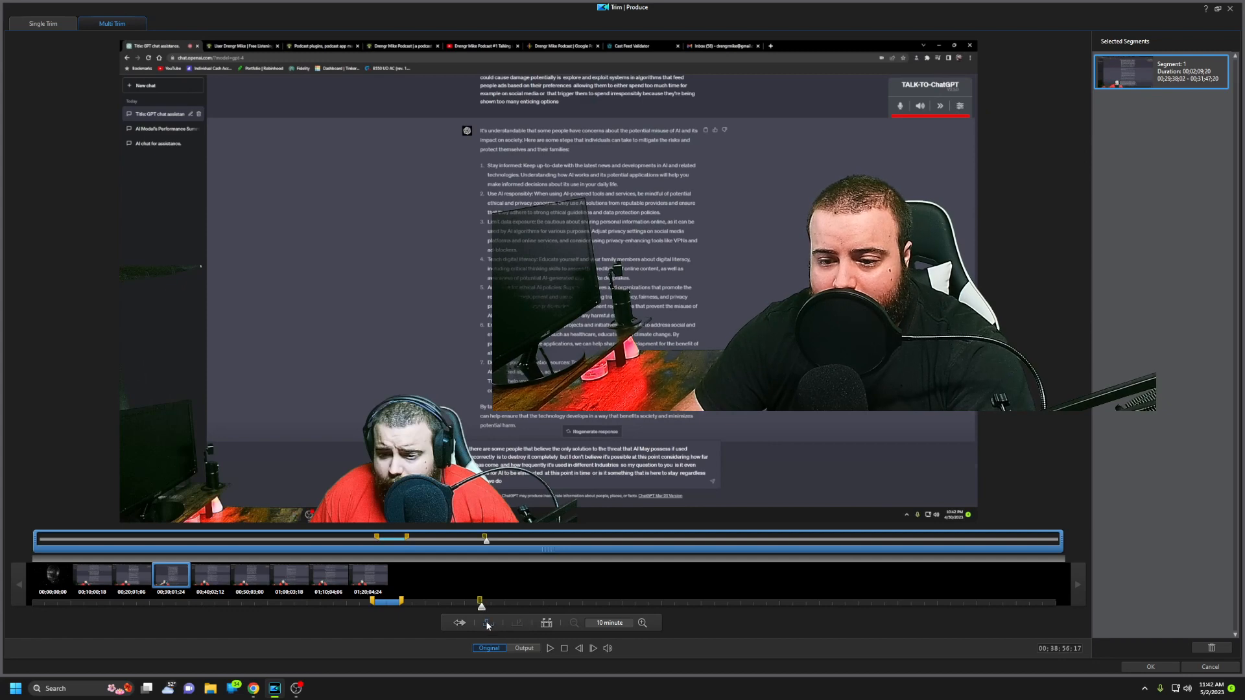
click(549, 649)
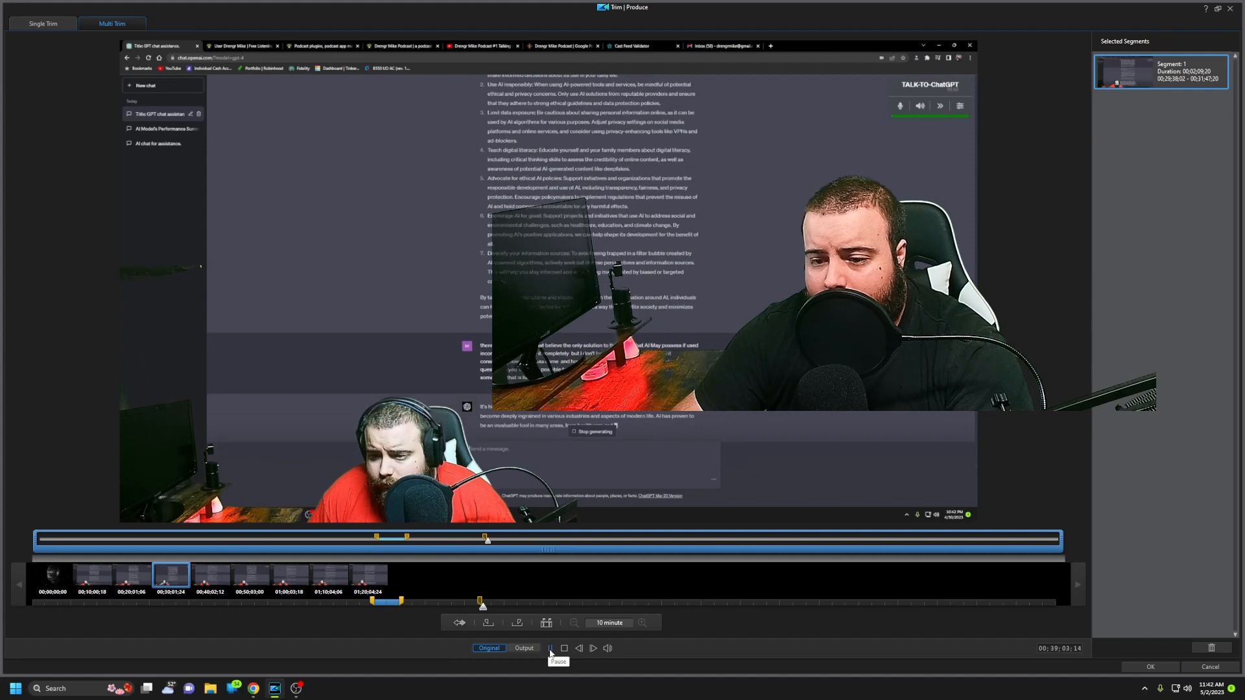
click(550, 650)
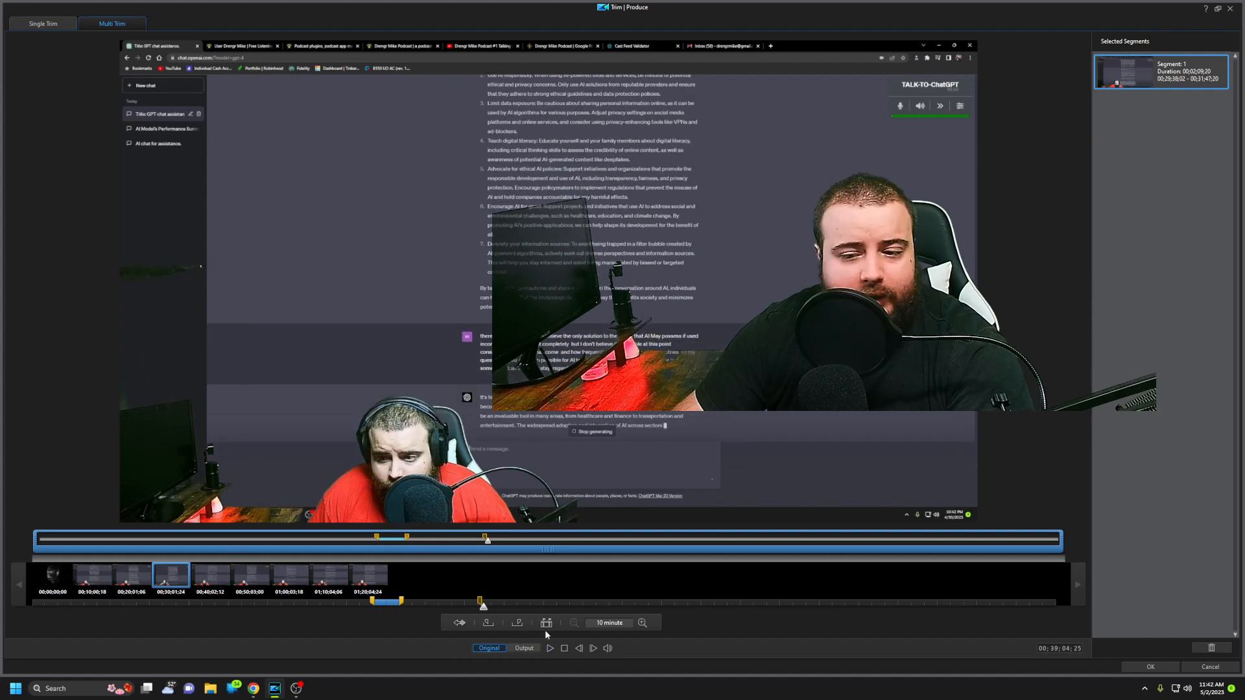
click(518, 624)
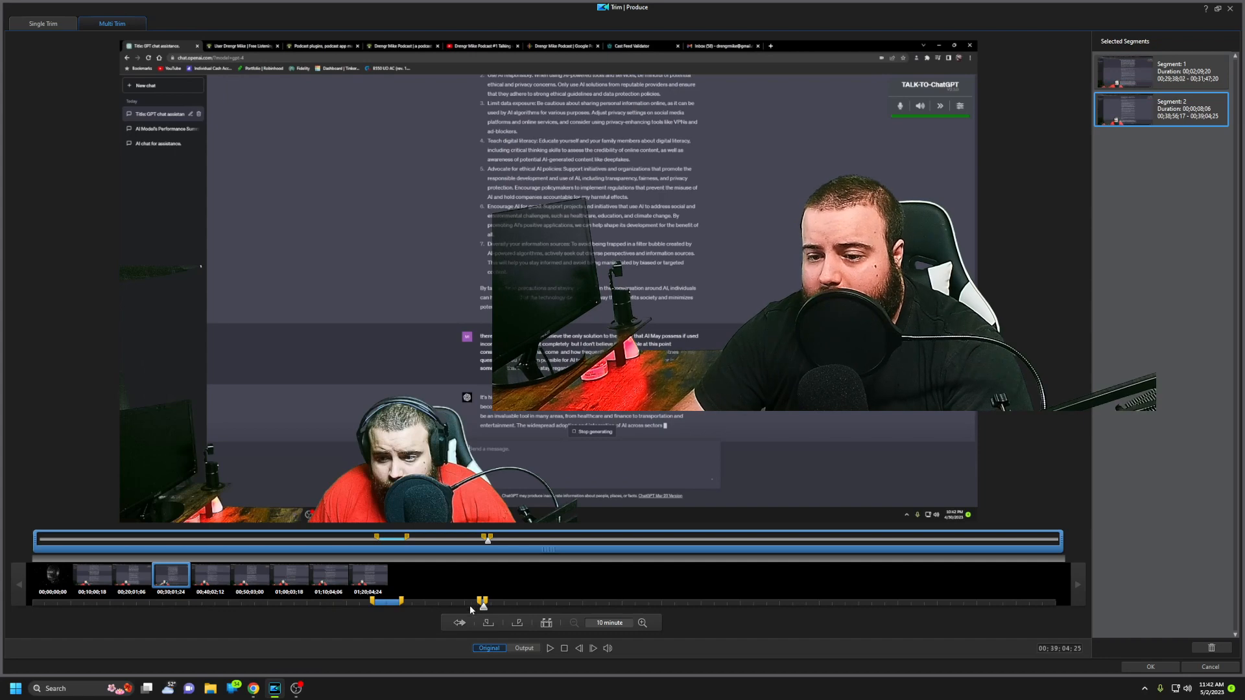
- Switch the trim preview to the output and leave the trimming window, discarding the changes
click(519, 648)
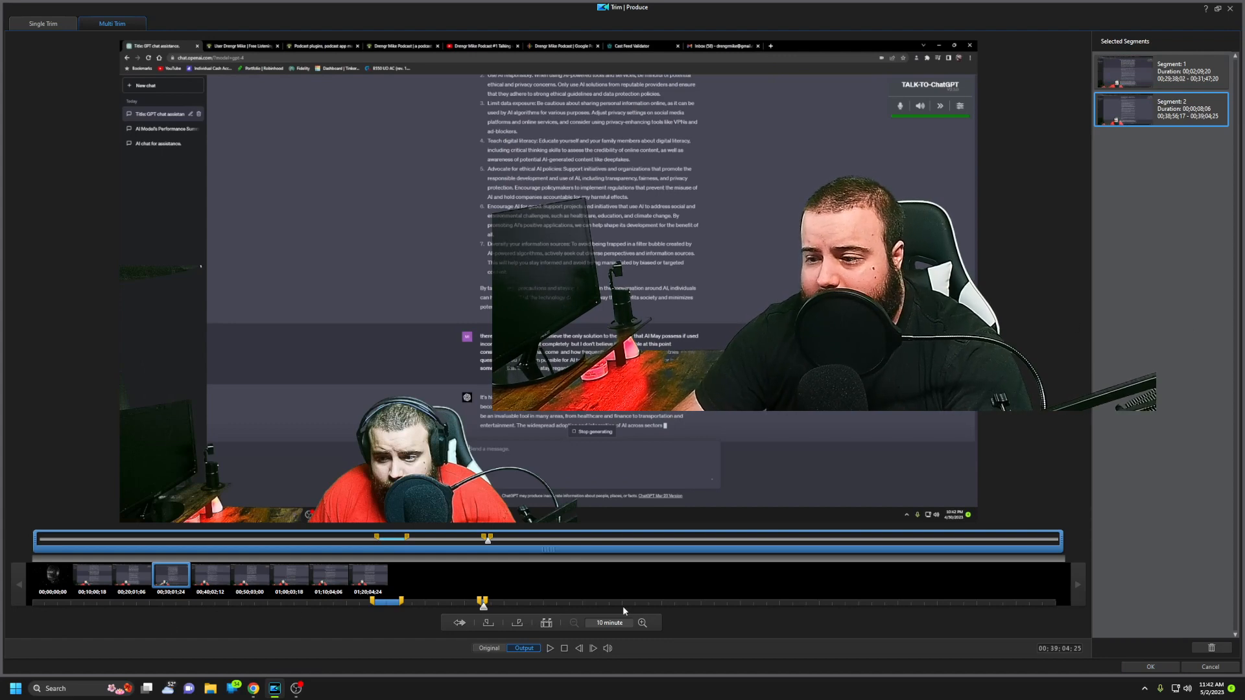
click(1203, 669)
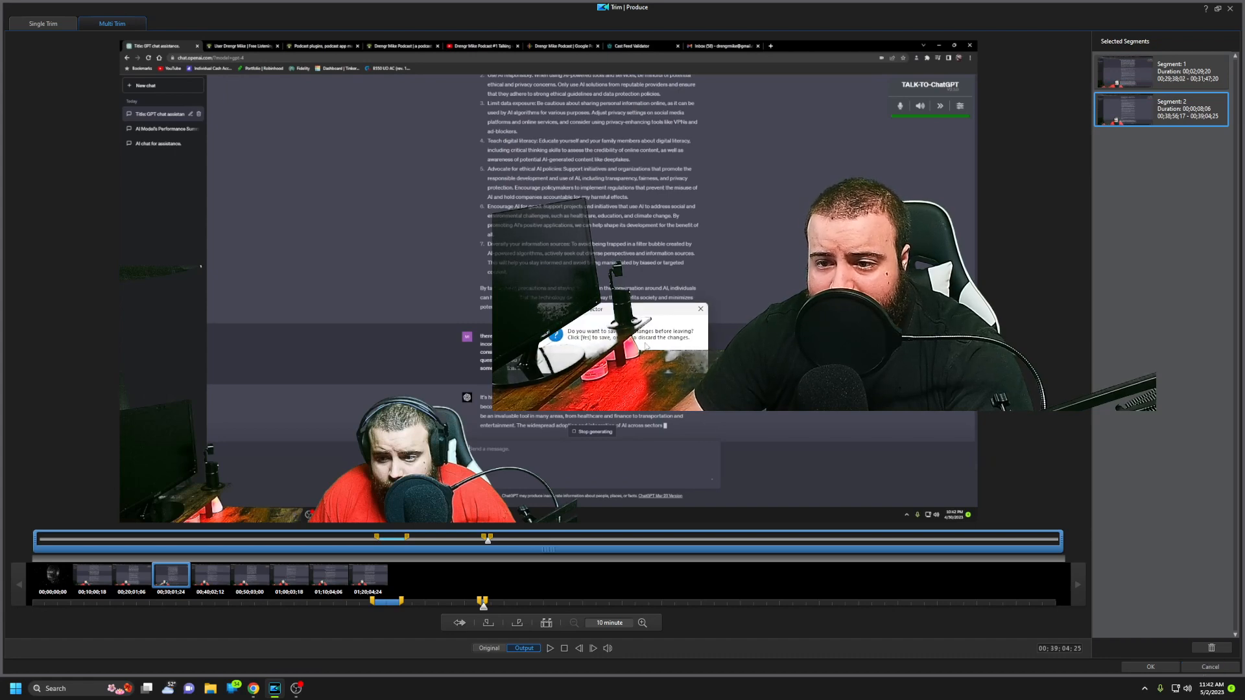
click(631, 362)
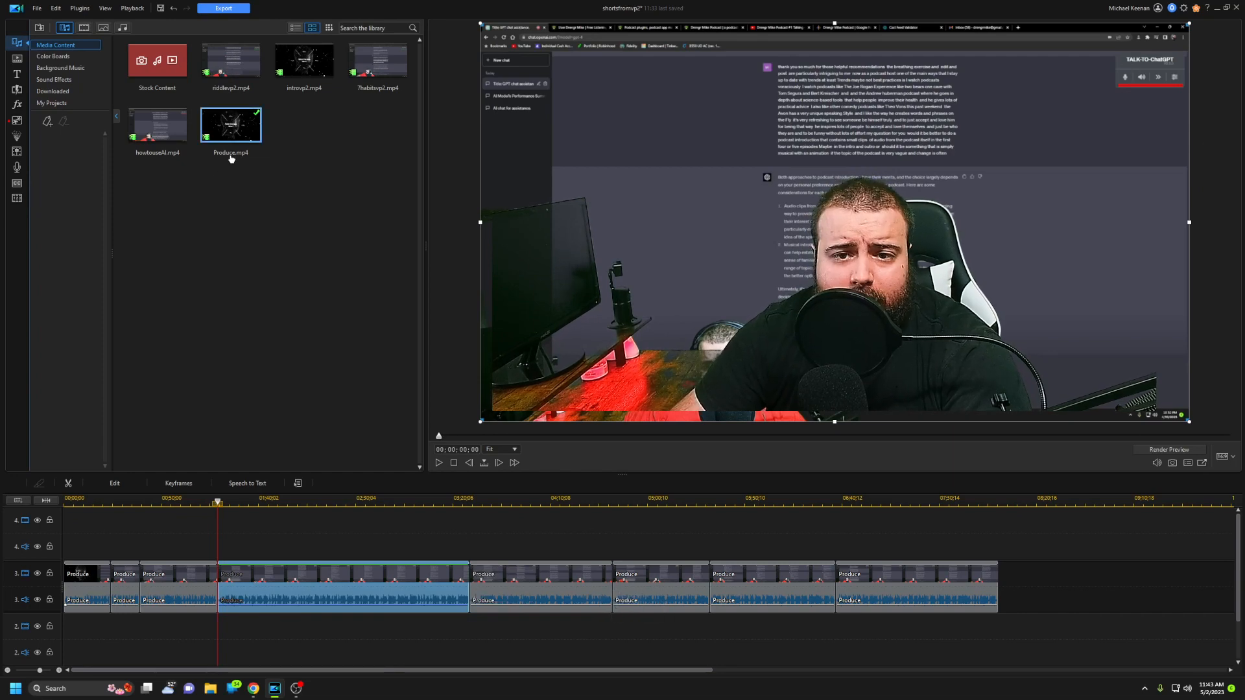
- Remove all clips on track 3 except the fifth one and fill the gap
click(550, 590)
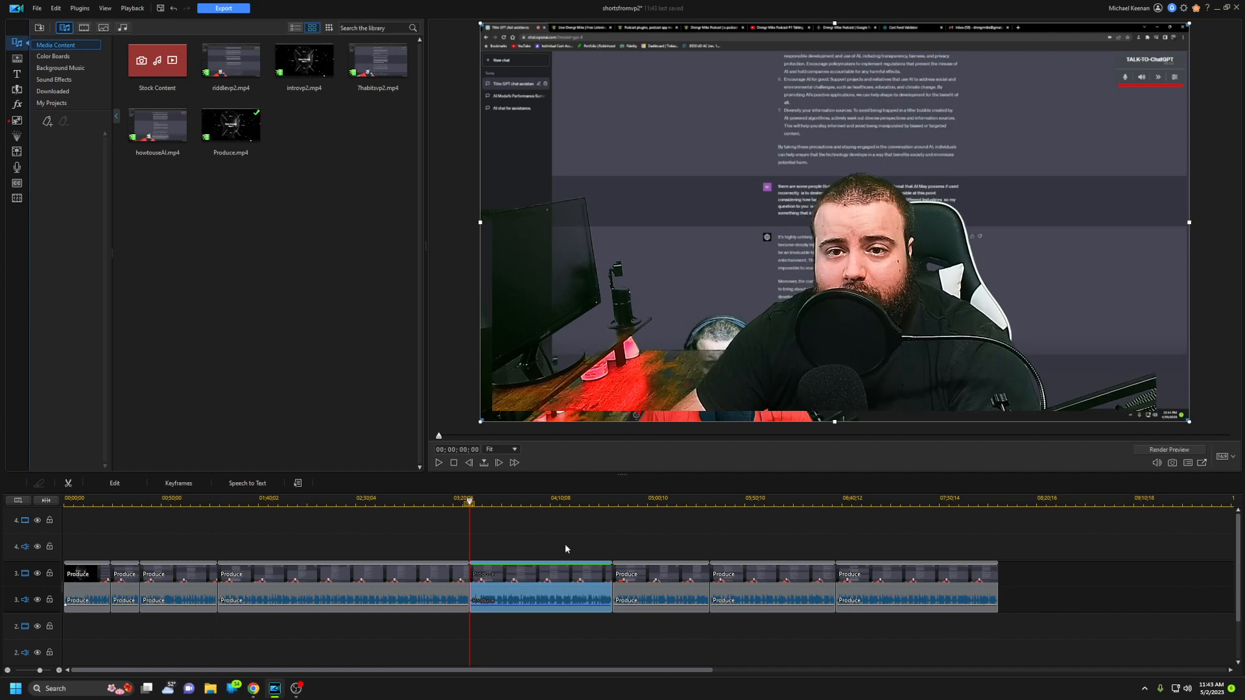
click(531, 540)
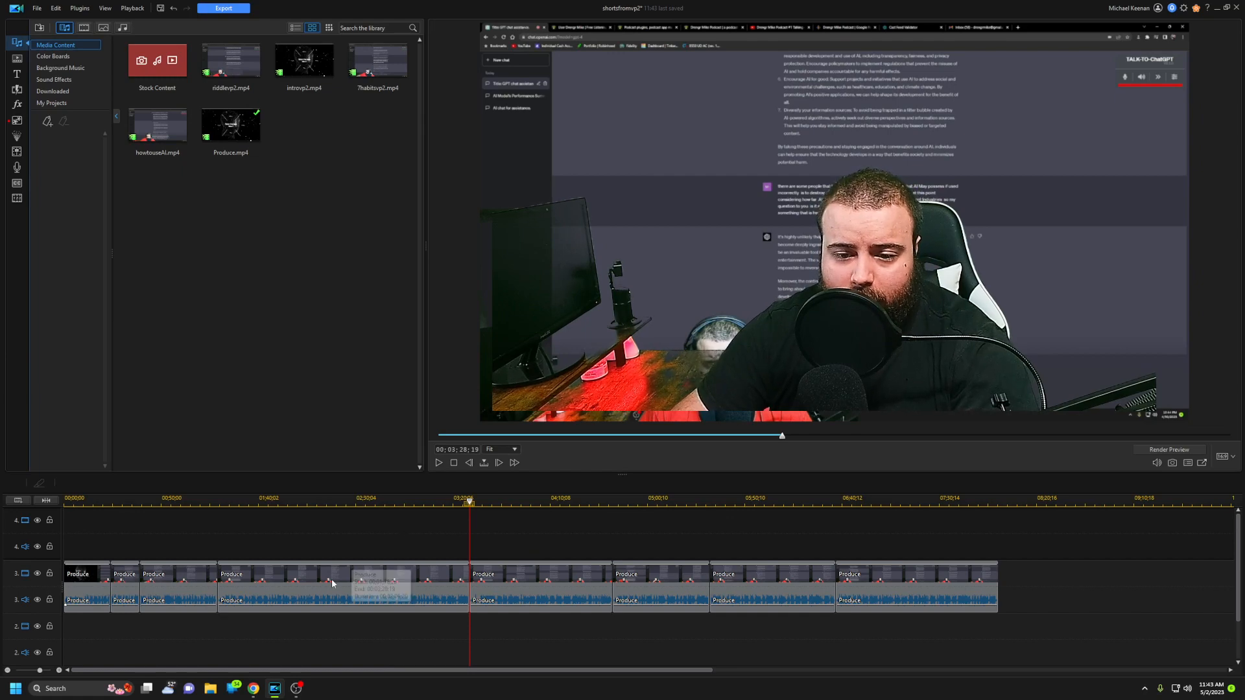
click(363, 587)
ctrl+click(156, 586)
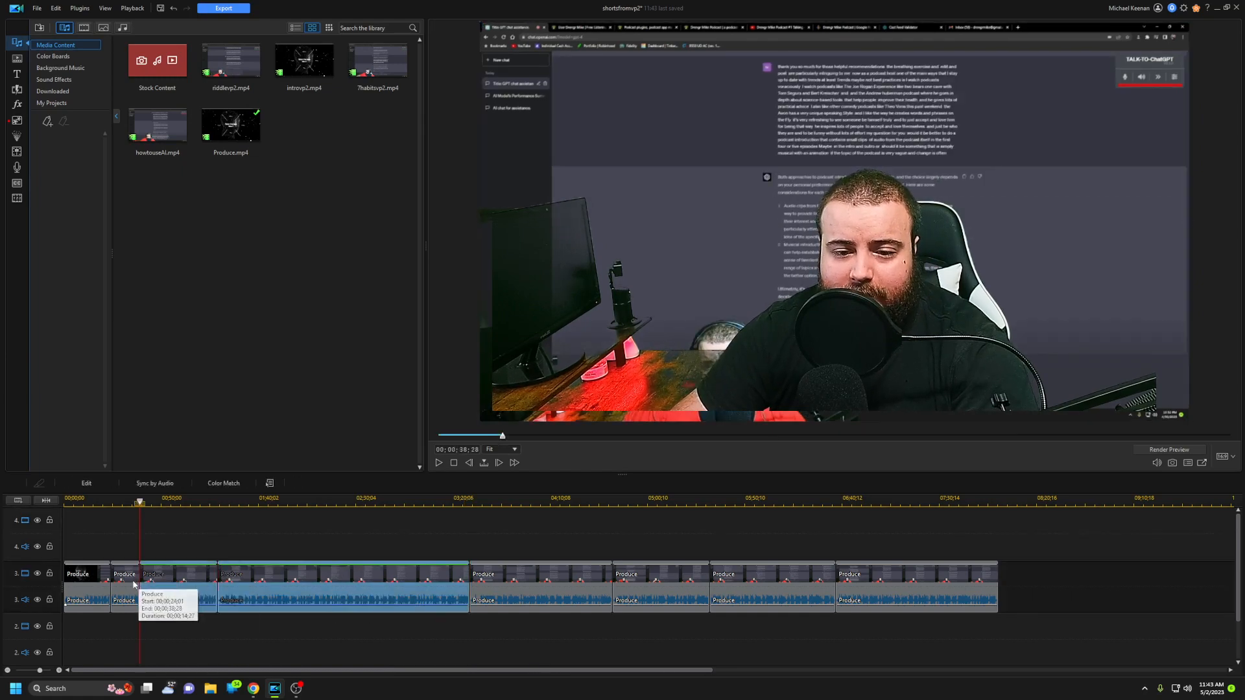
ctrl+click(124, 586)
ctrl+click(89, 580)
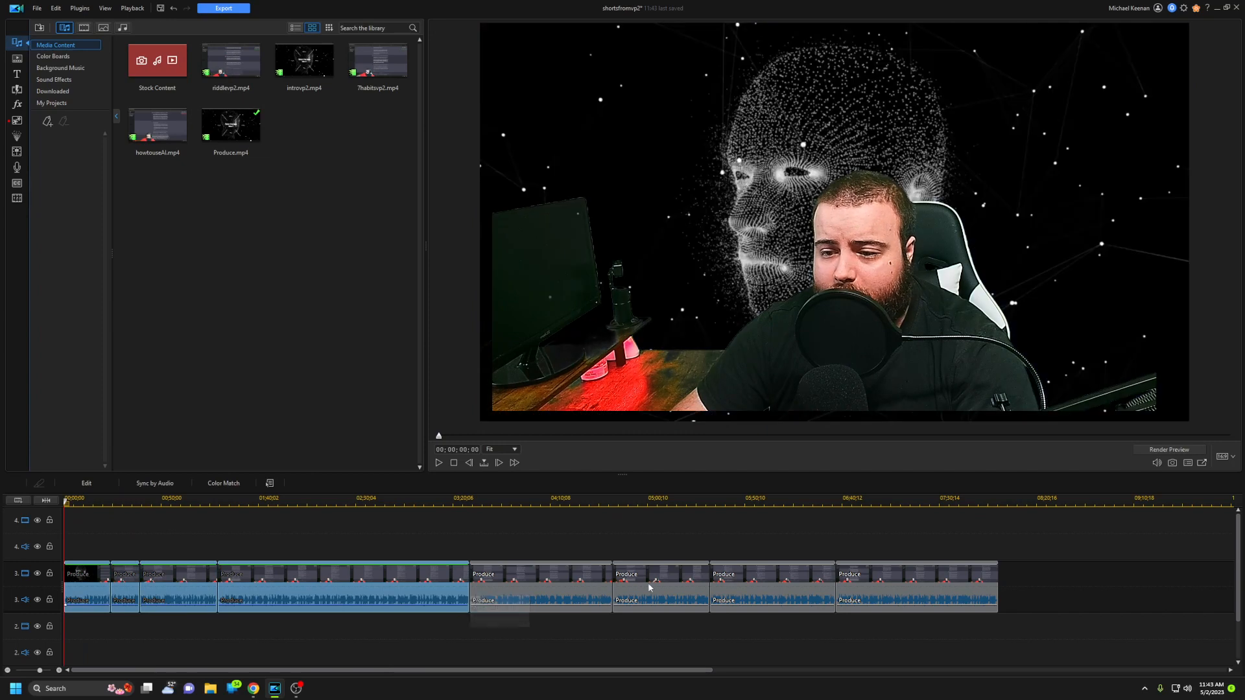
ctrl+click(648, 587)
ctrl+click(822, 583)
ctrl+click(865, 587)
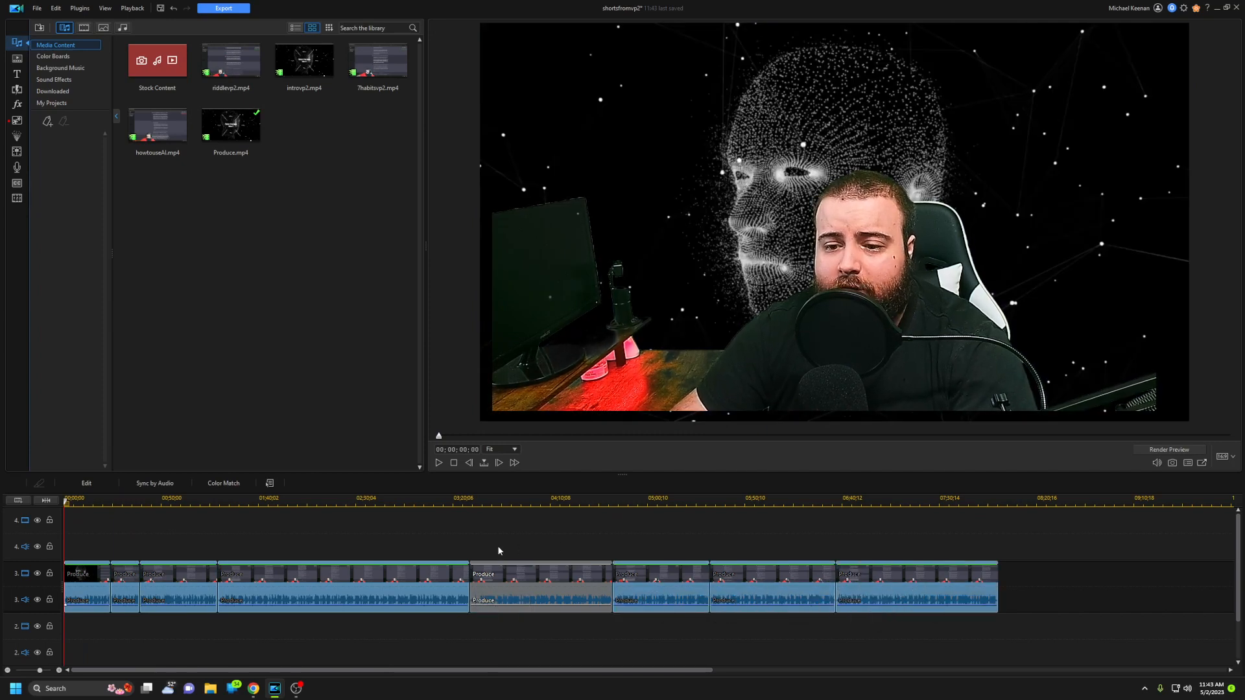
right_click(670, 591)
mouse_move(695, 415)
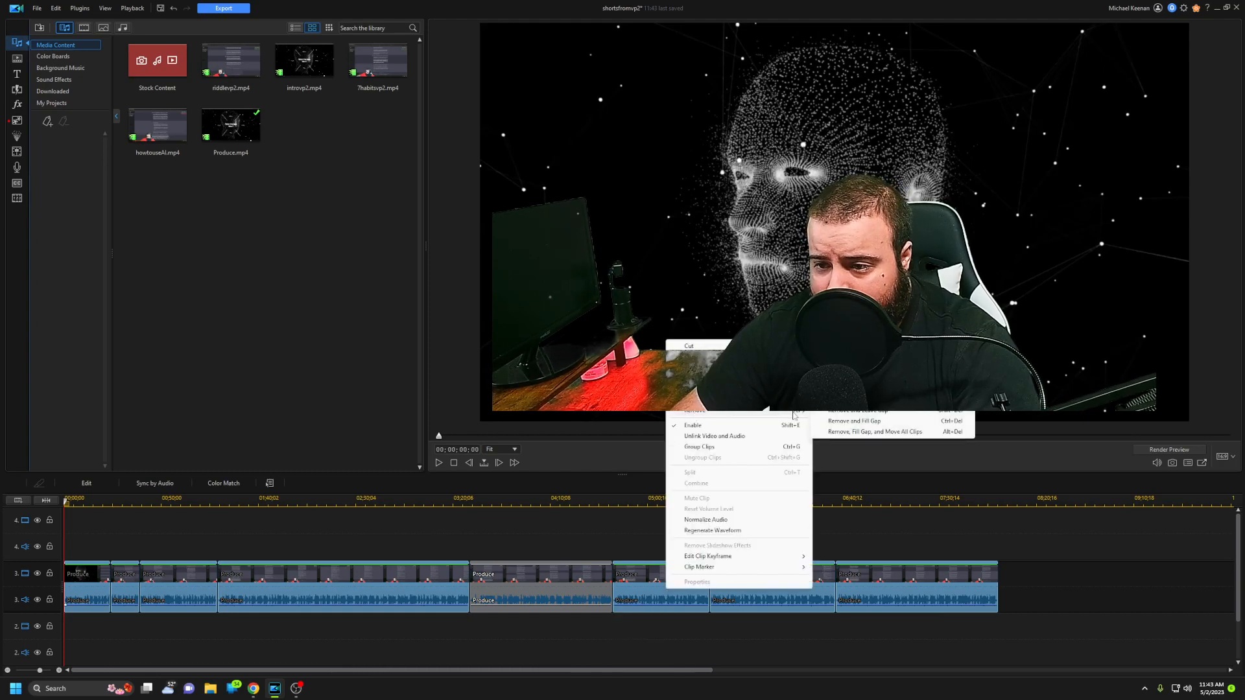
click(856, 421)
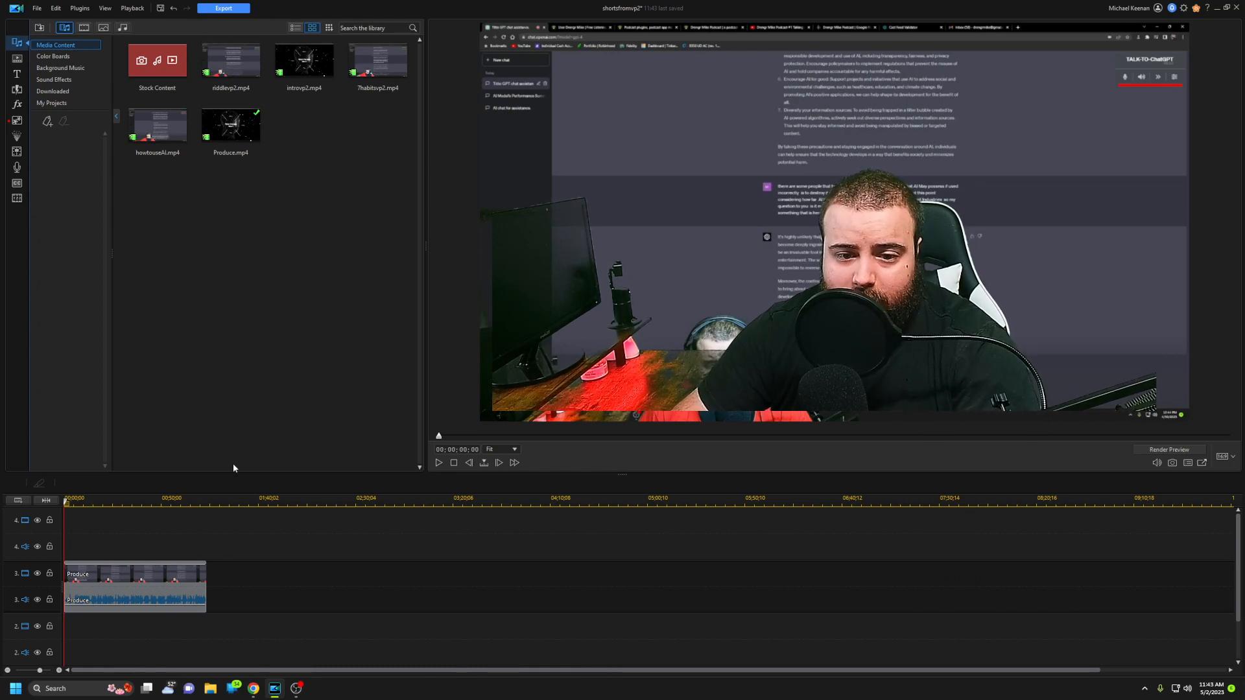
- Start exporting the remaining clip as MP4 with the MPEG-4 1920 x 1080/30p (11 Mbps) profile
click(224, 8)
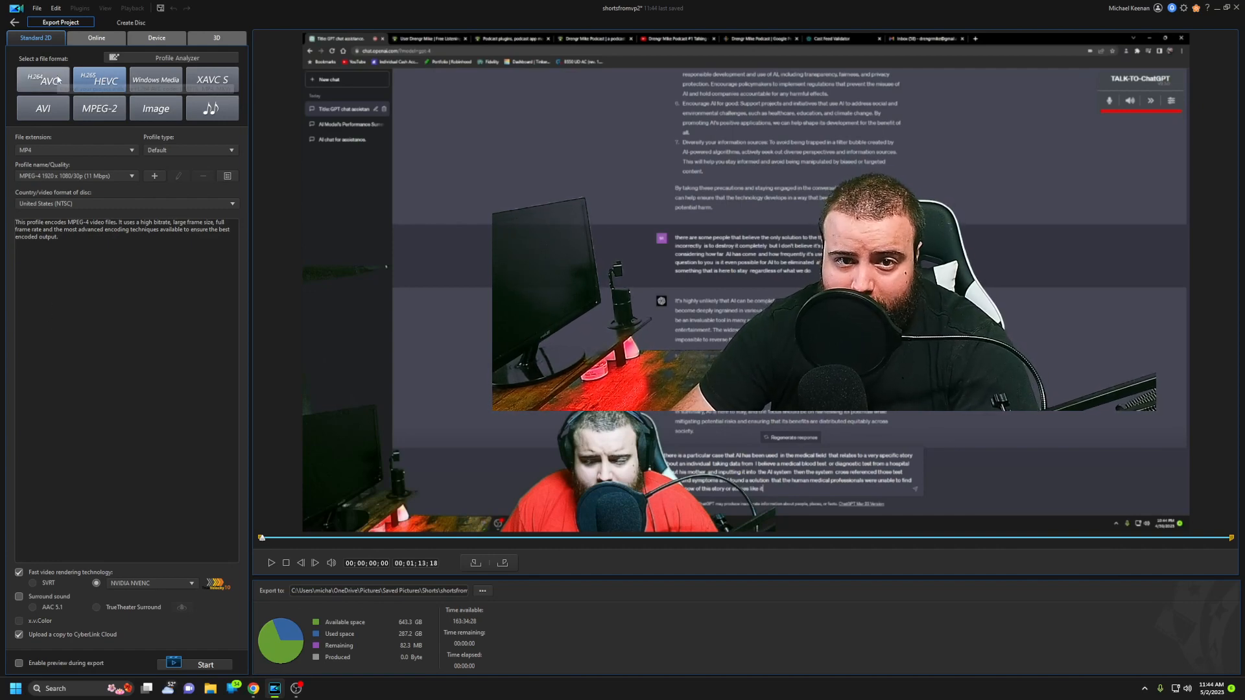
click(114, 148)
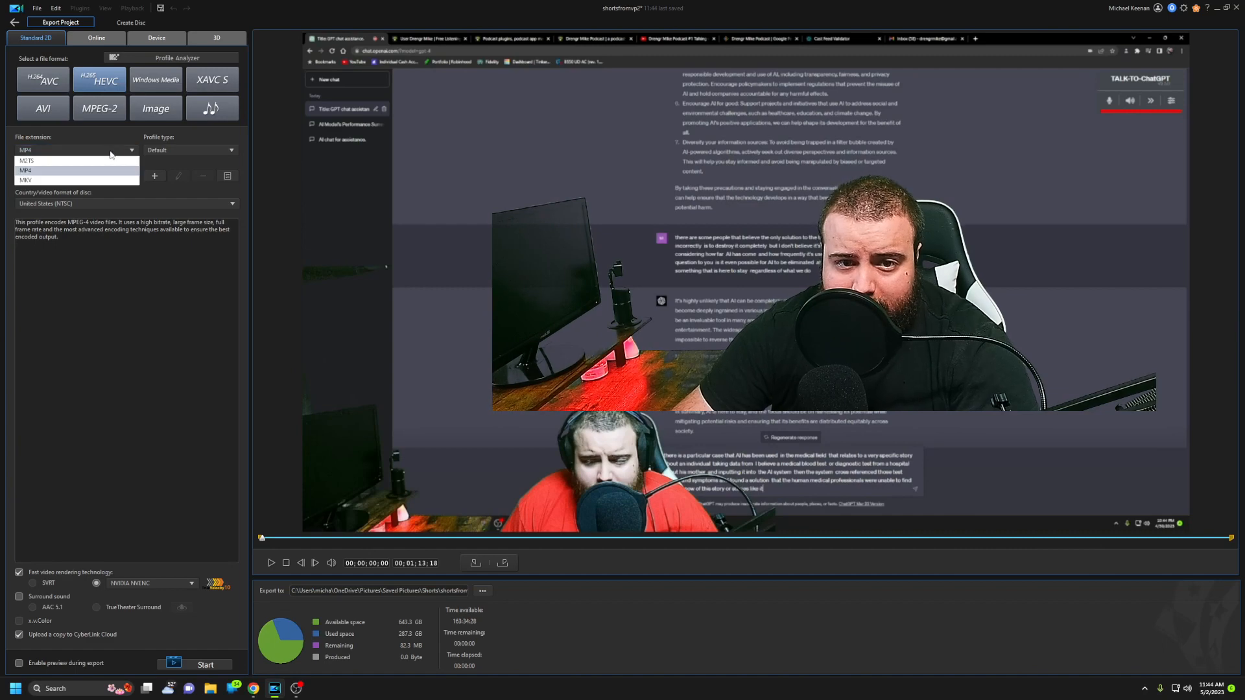
click(88, 172)
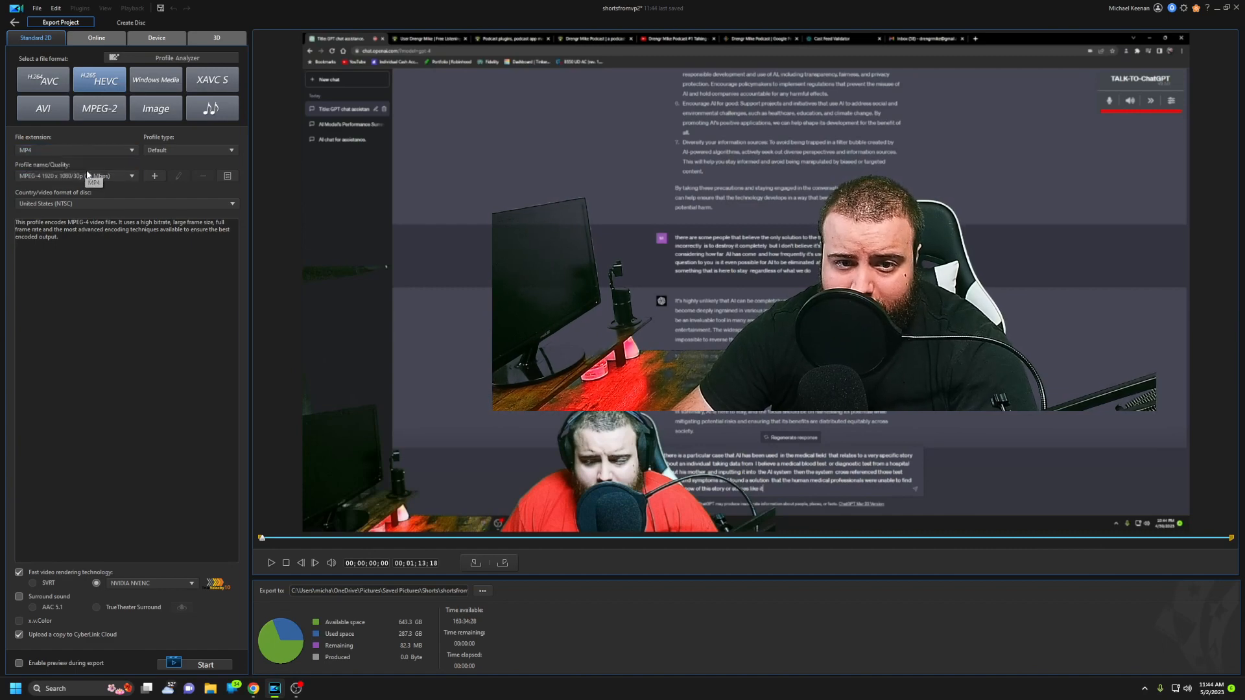
click(133, 176)
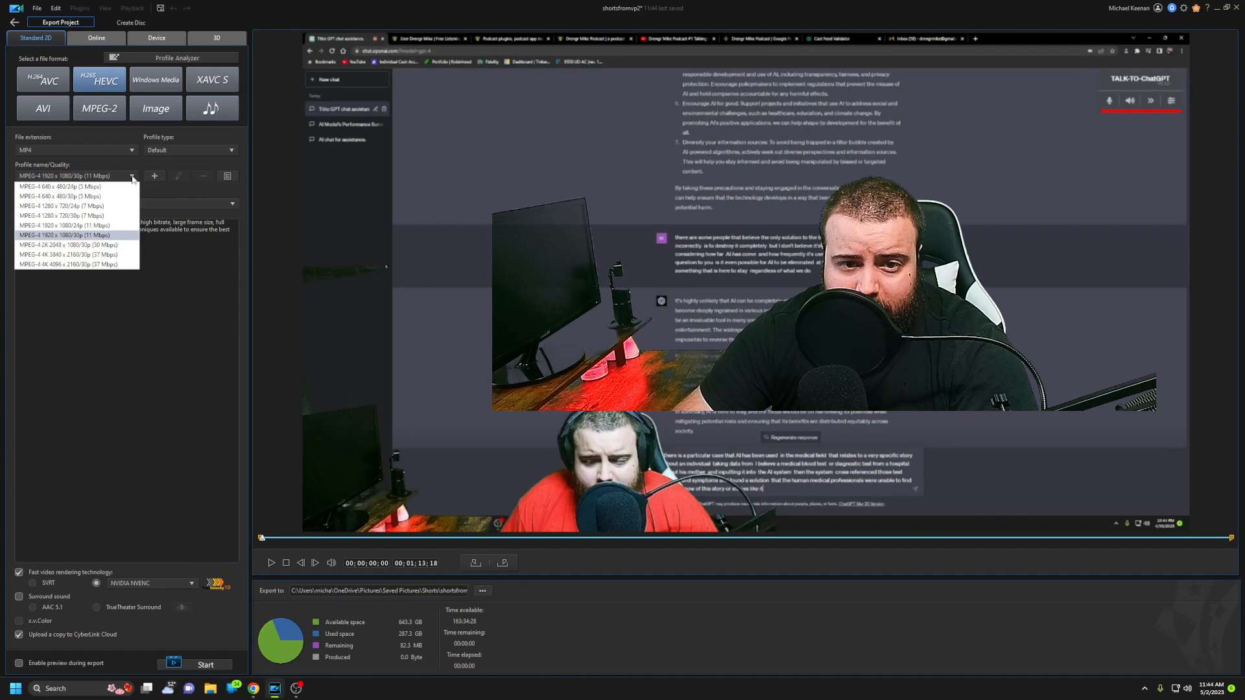
click(112, 236)
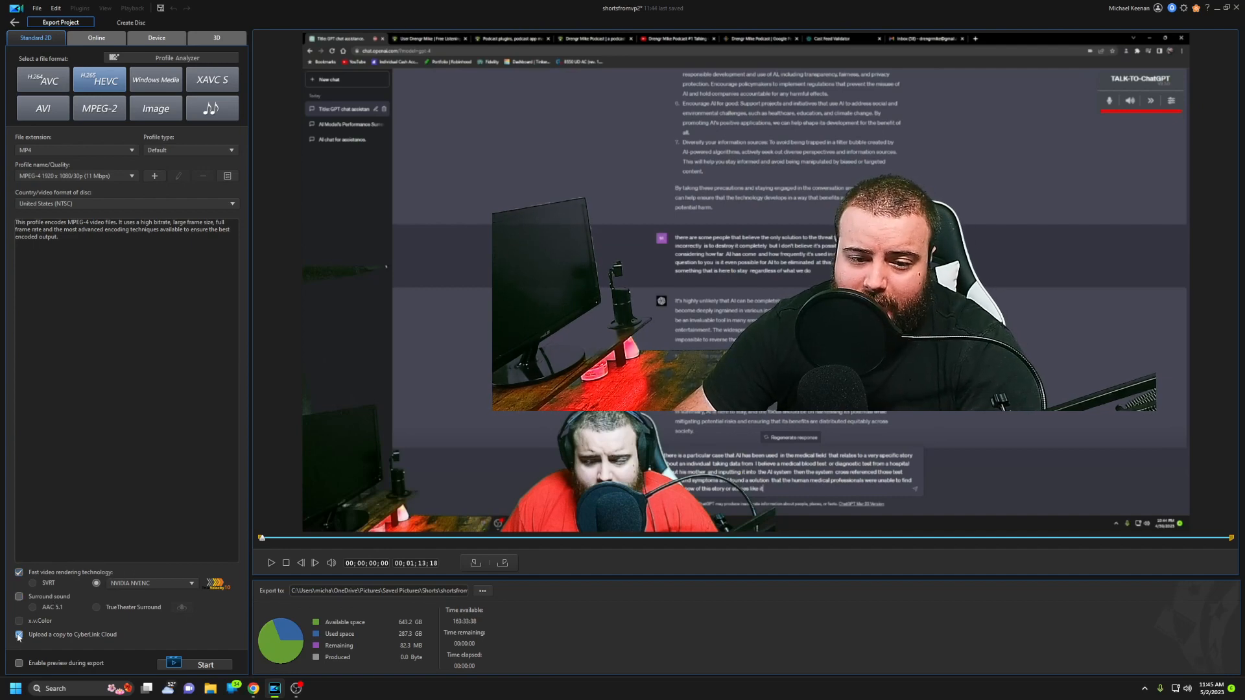
click(19, 634)
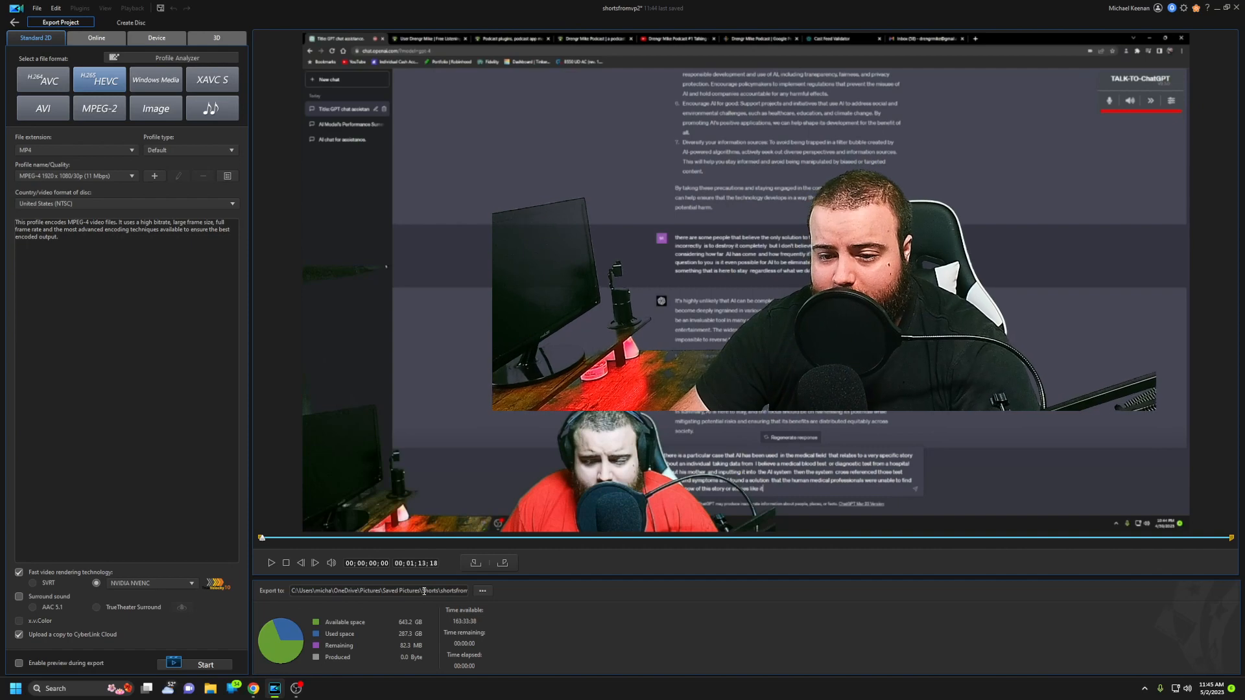
click(483, 590)
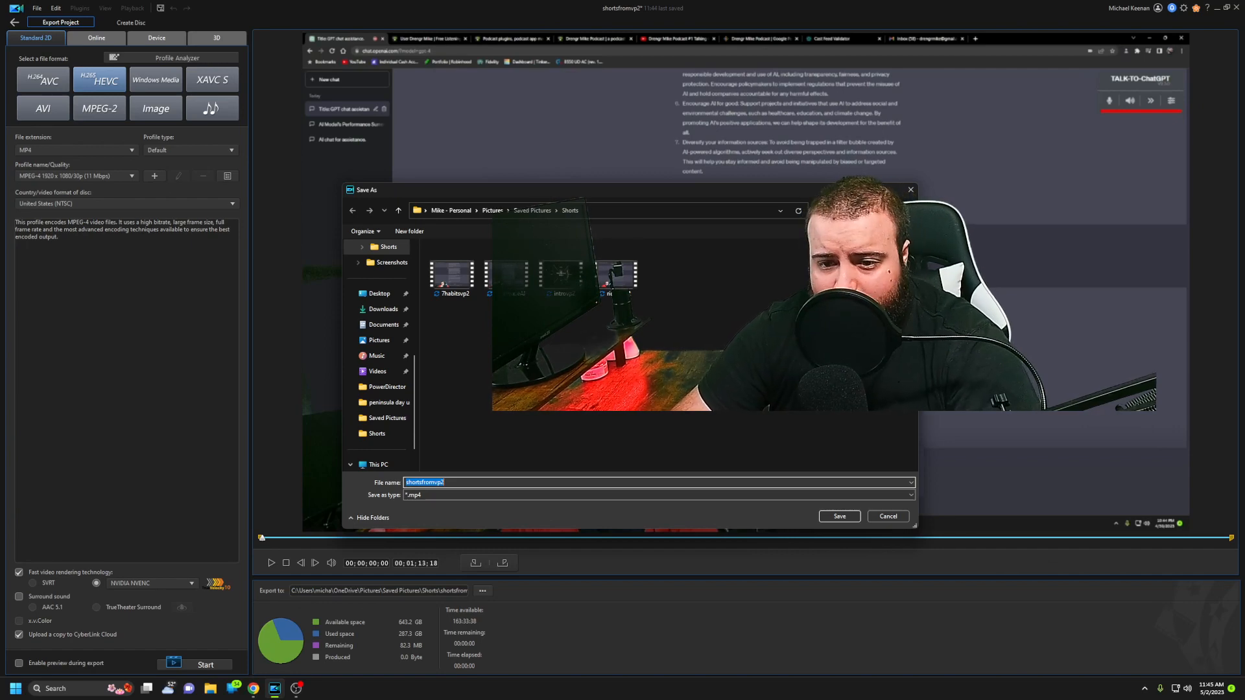
click(464, 483)
drag(436, 483, 410, 481)
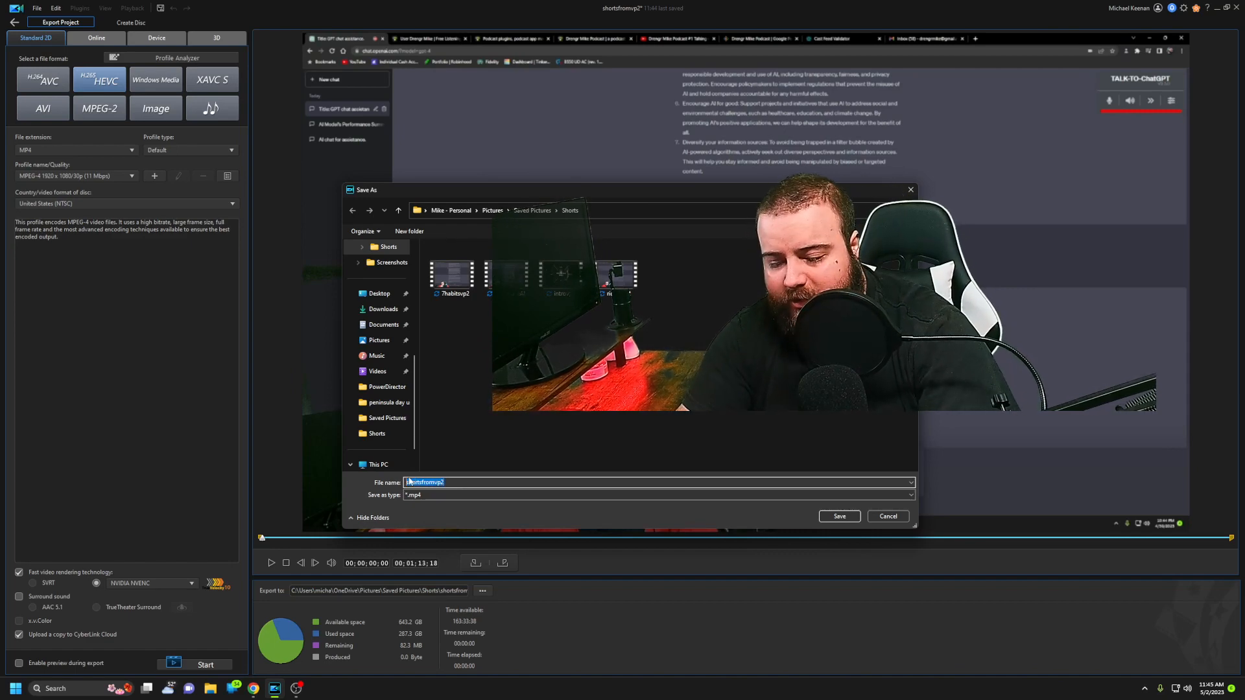
key(BackSpace)
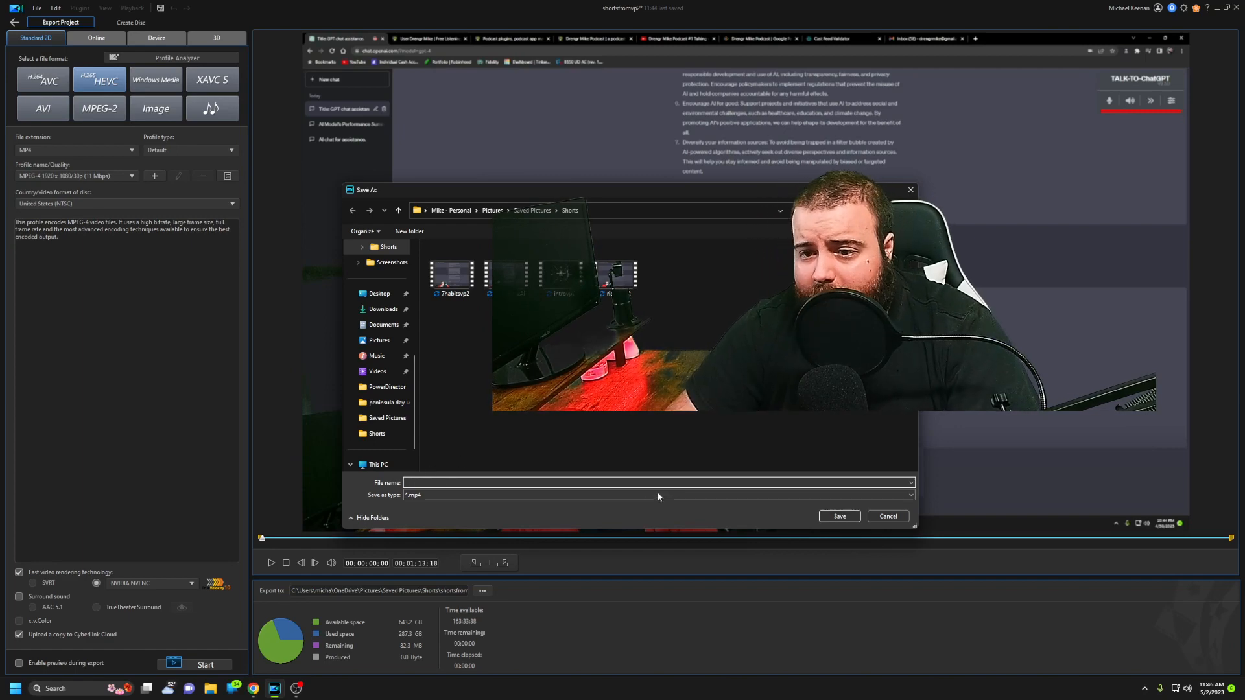
click(881, 516)
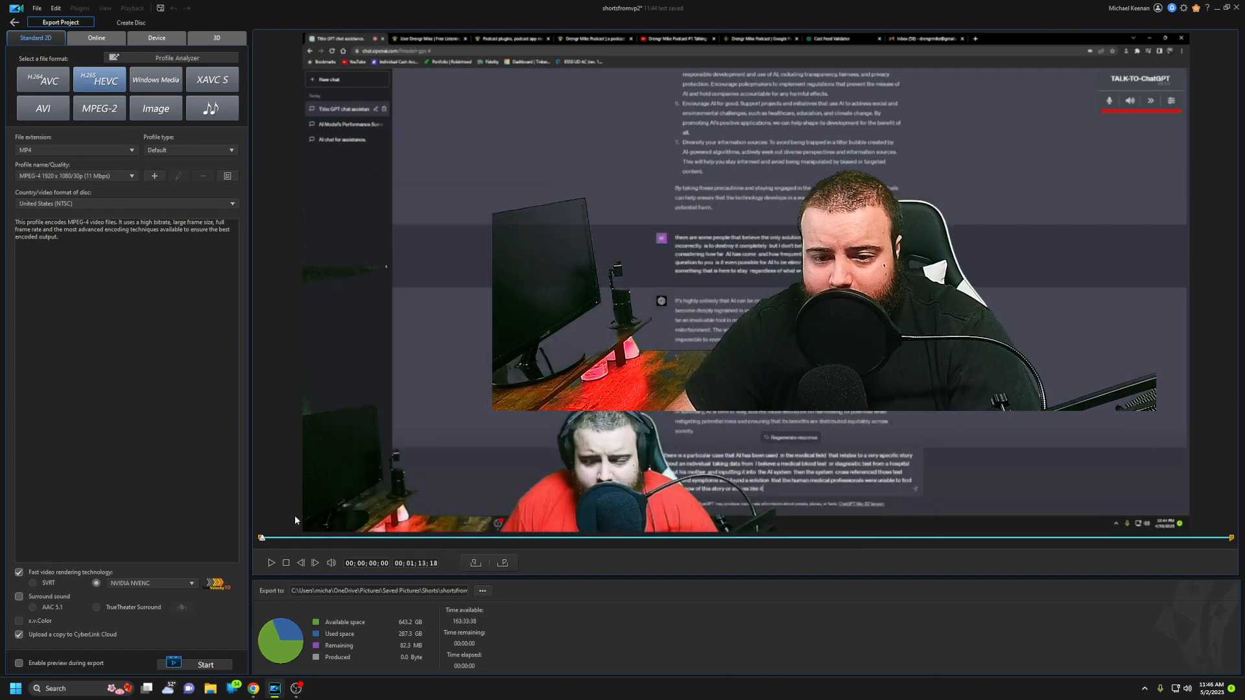
- Preview the opening seconds of the clip and enter medicaluseAIvp2 as the export file name
click(270, 563)
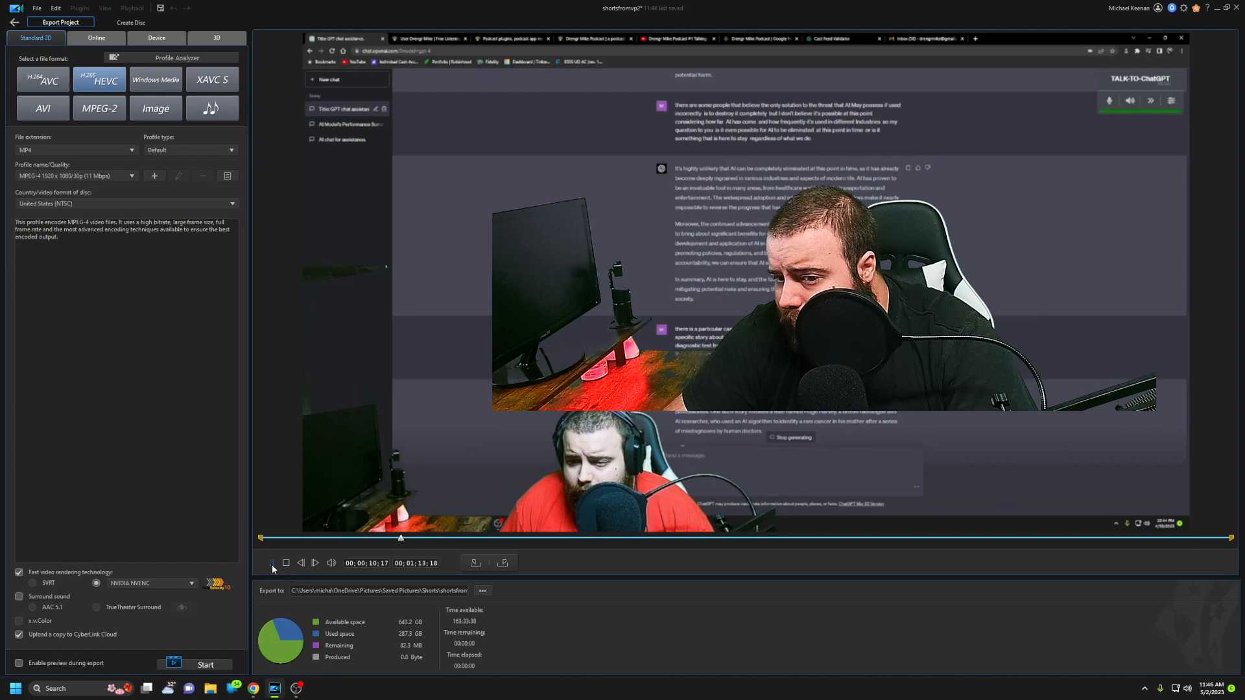
click(272, 564)
click(482, 591)
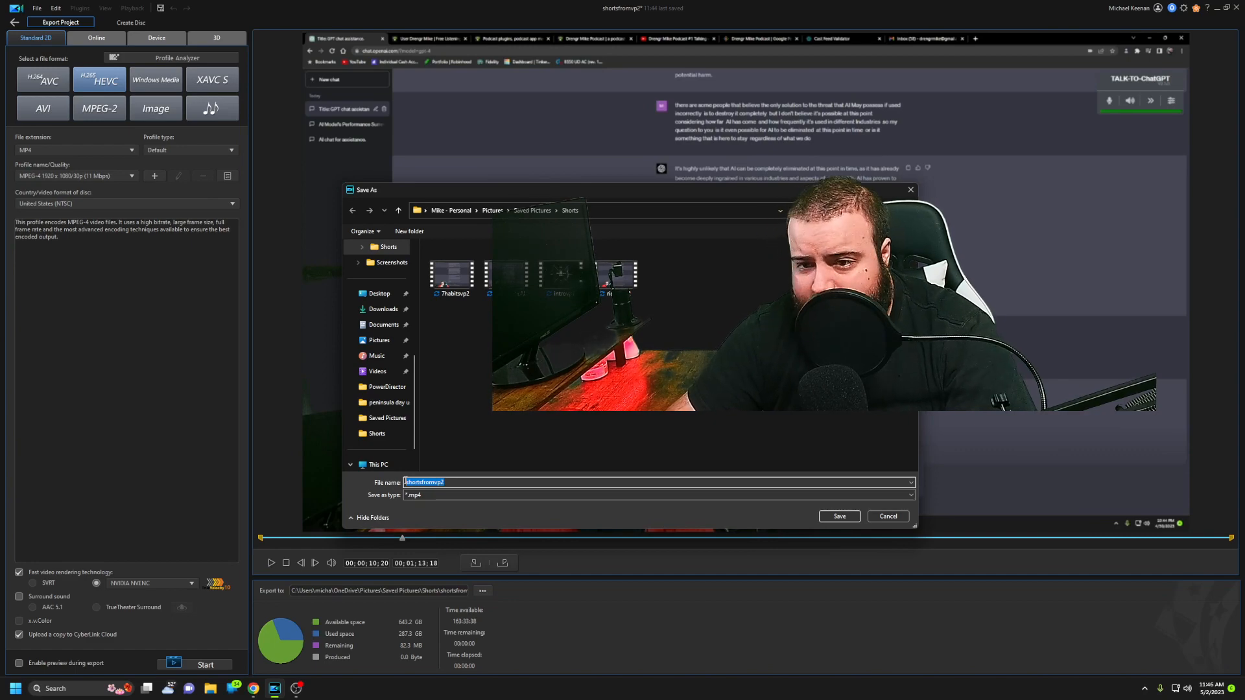
key(BackSpace)
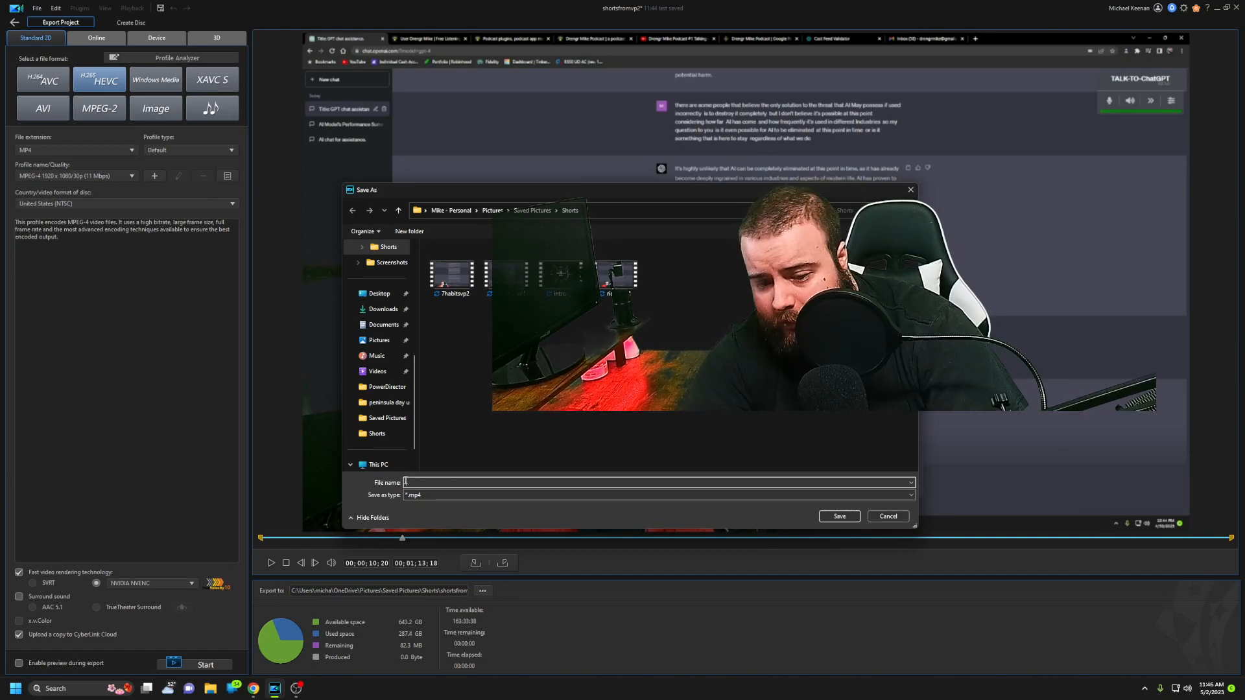
text(medical)
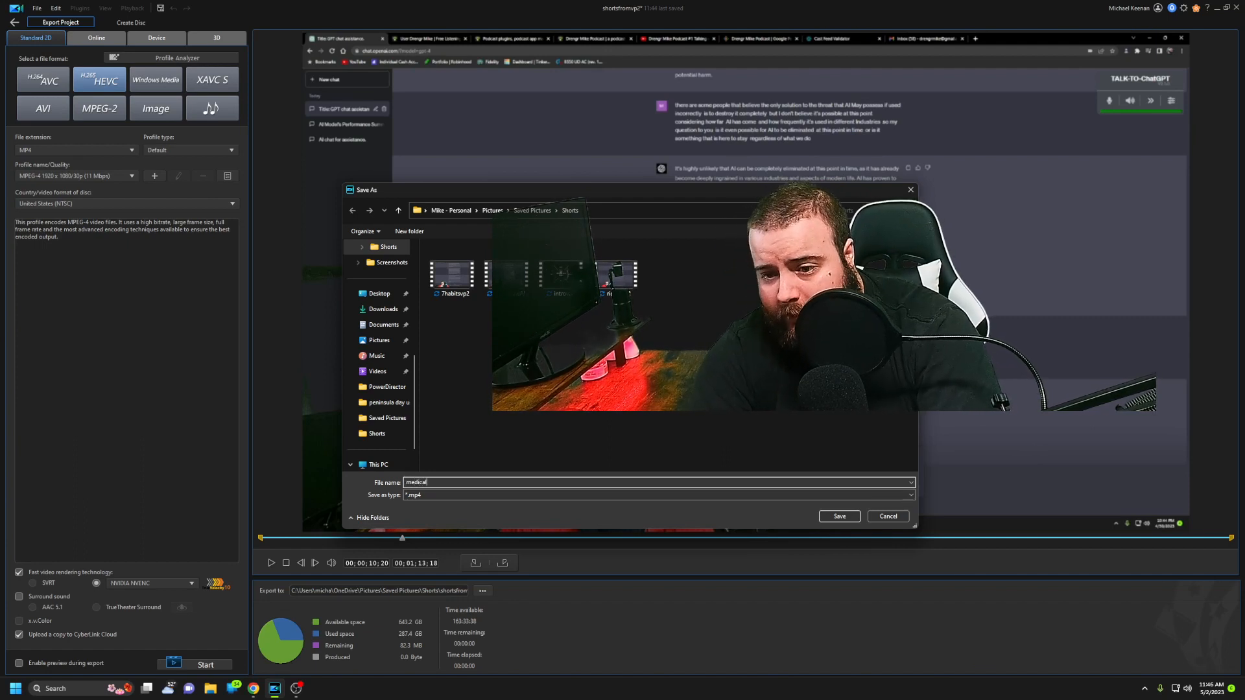
text(use)
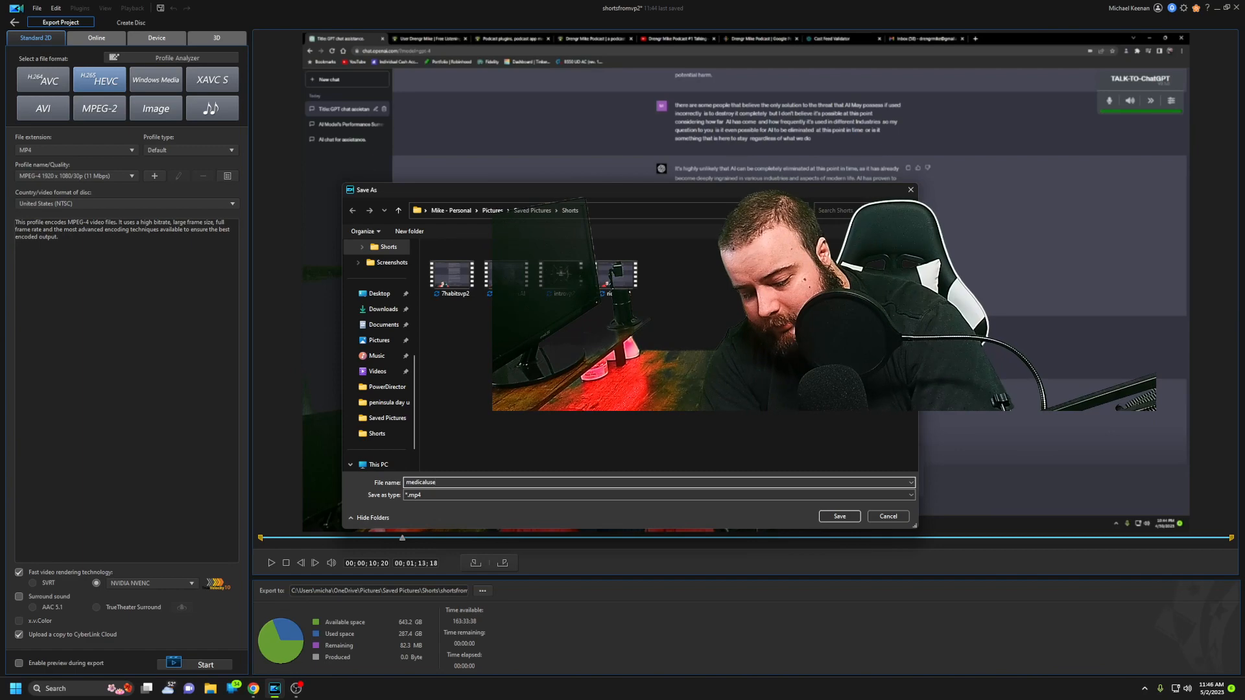
text(AI)
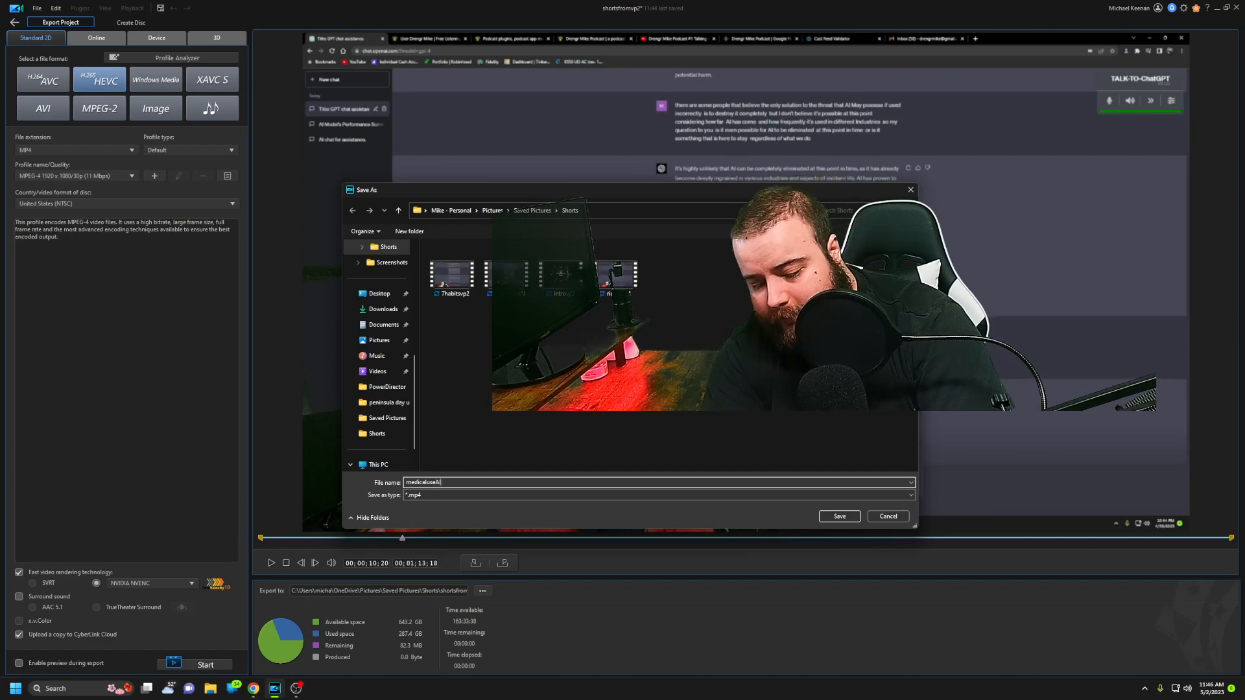
text(vps)
key(BackSpace)
text(2)
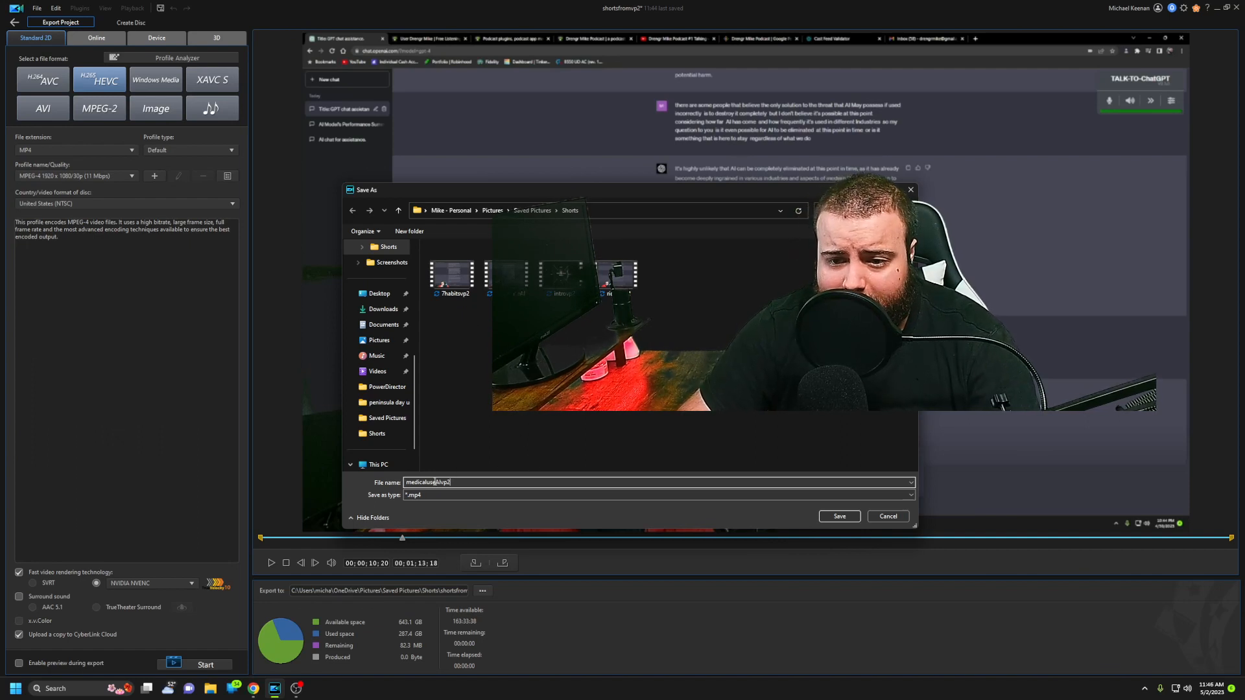
- Try to rename the existing howtouseAI video in the Shorts folder and cancel saving
click(509, 282)
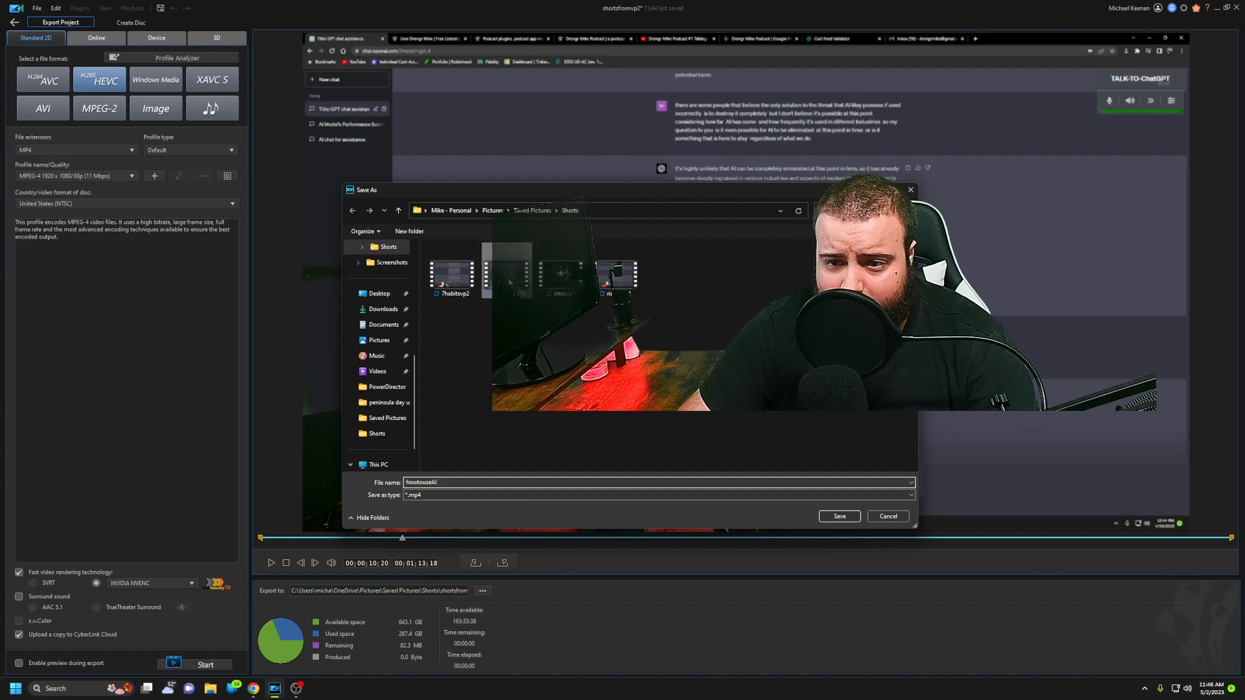
right_click(509, 280)
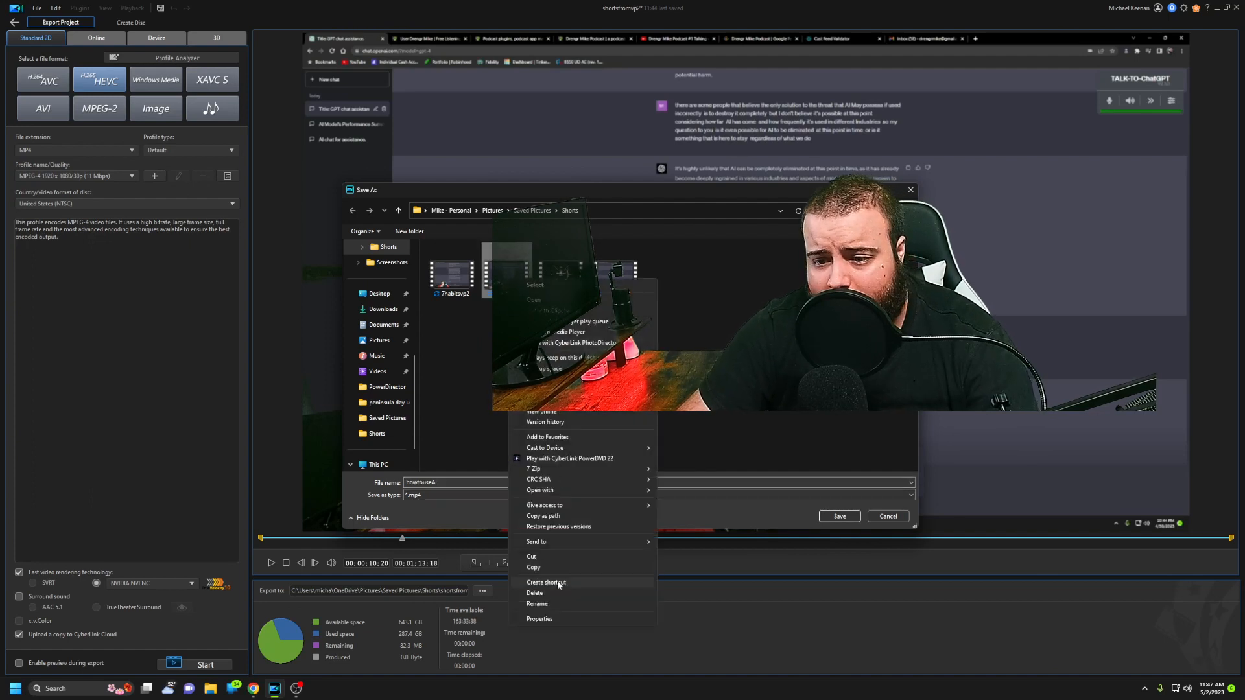
click(537, 604)
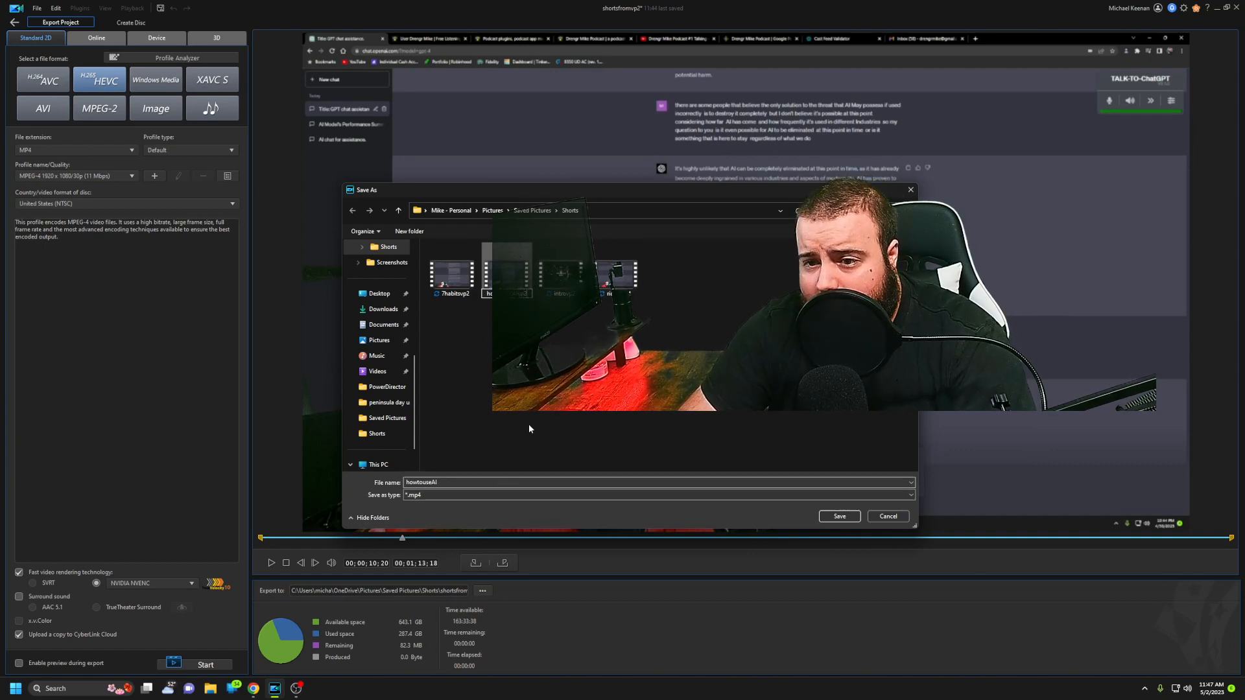
key(Return)
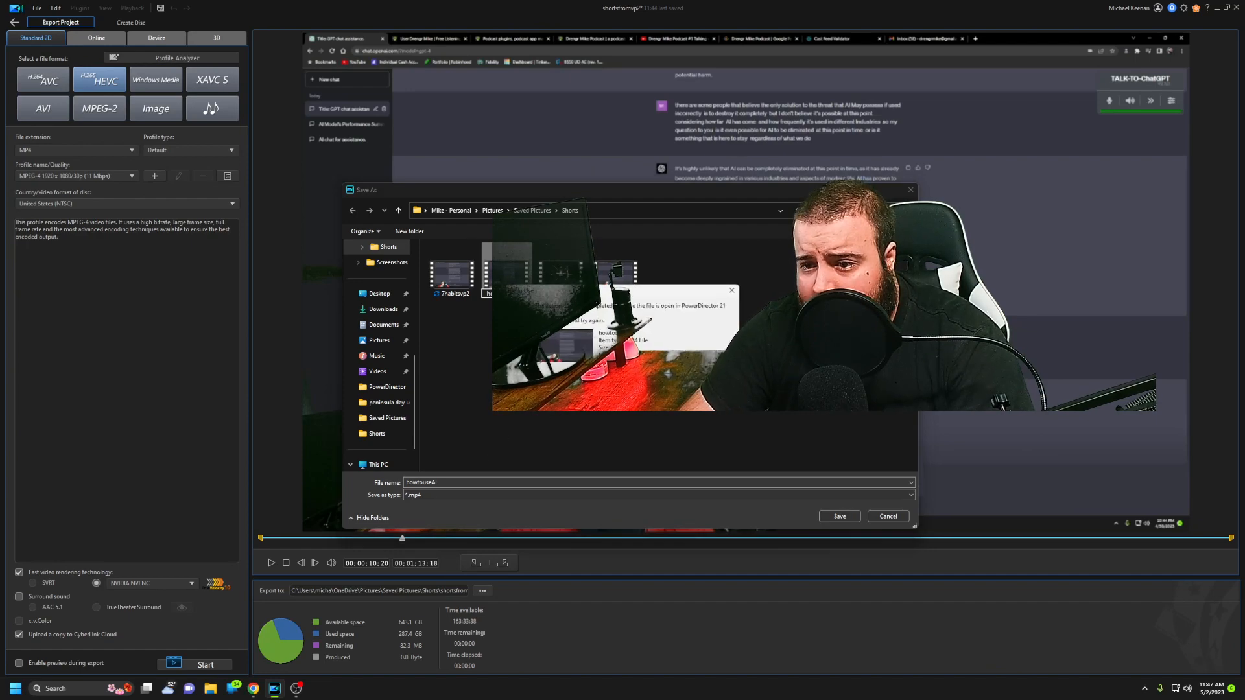
key(Escape)
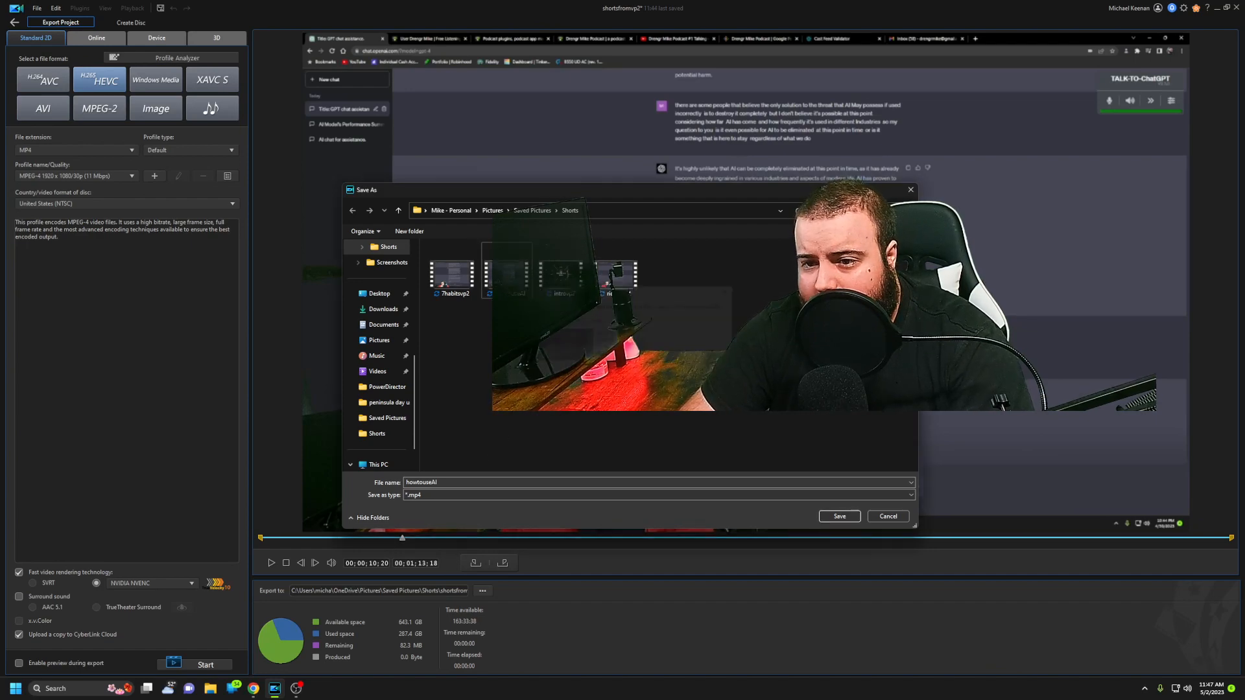
click(471, 480)
click(469, 481)
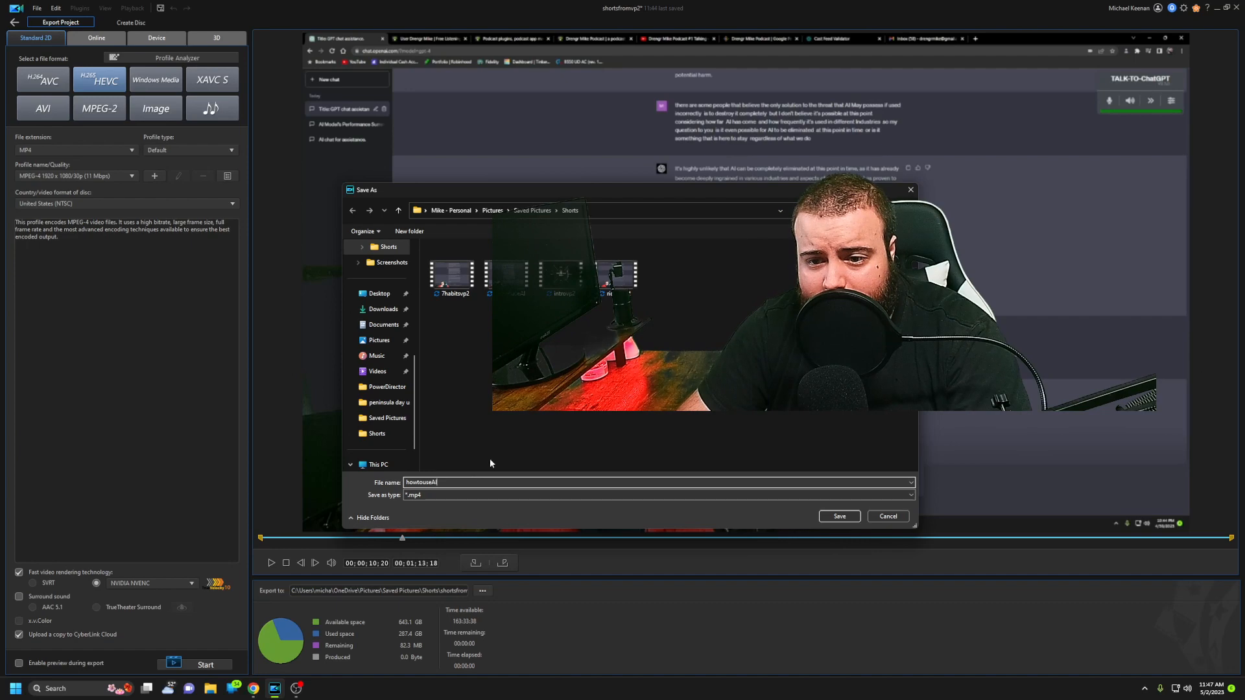
click(878, 515)
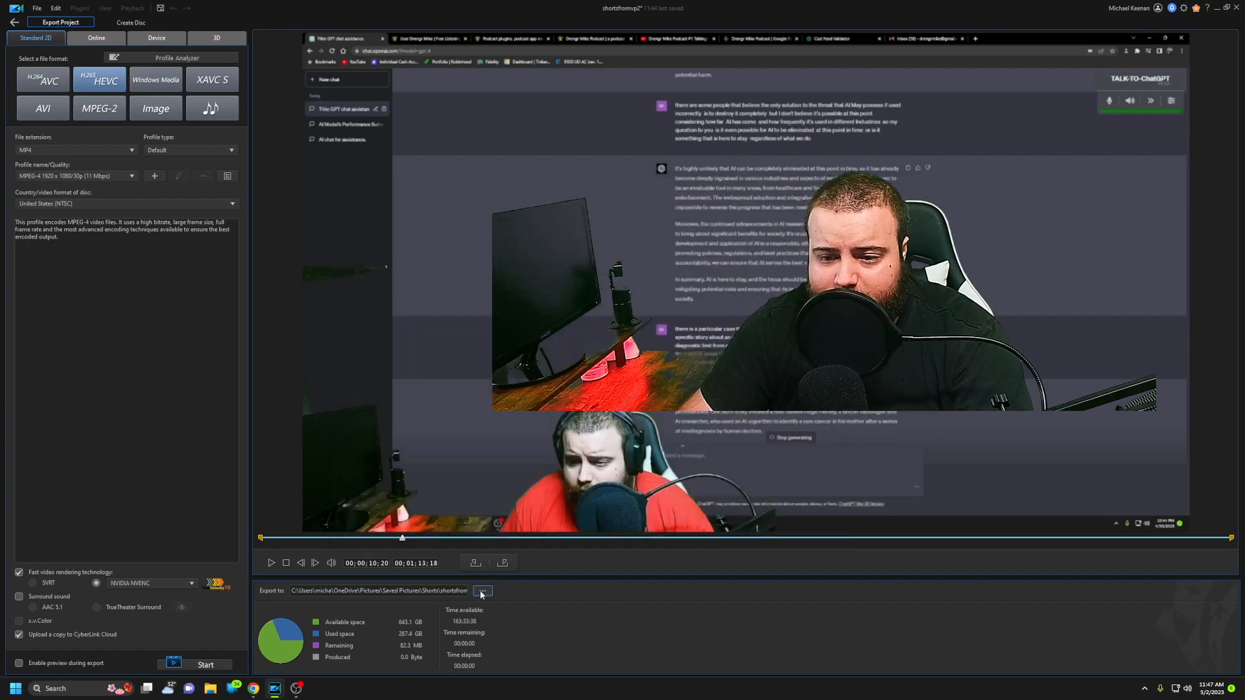
- Set the export file name to medicaluseAIvp2 in the Shorts folder and render the video
click(482, 591)
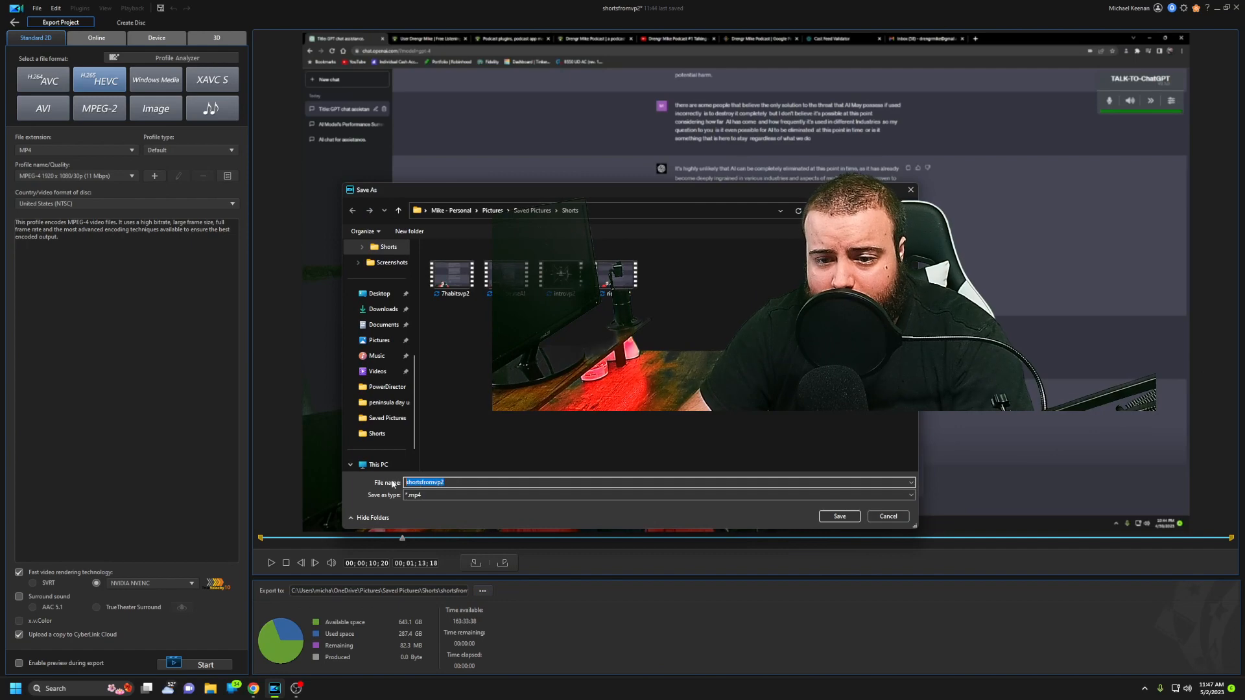
text(medi)
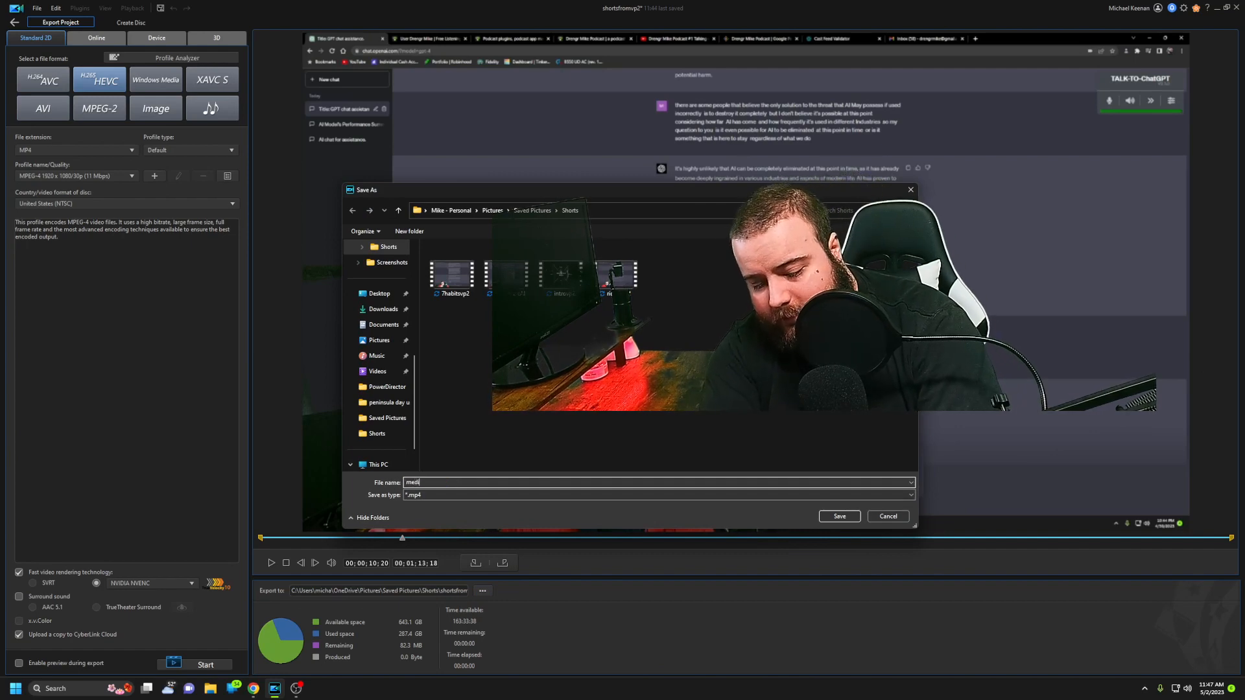
text(caluse)
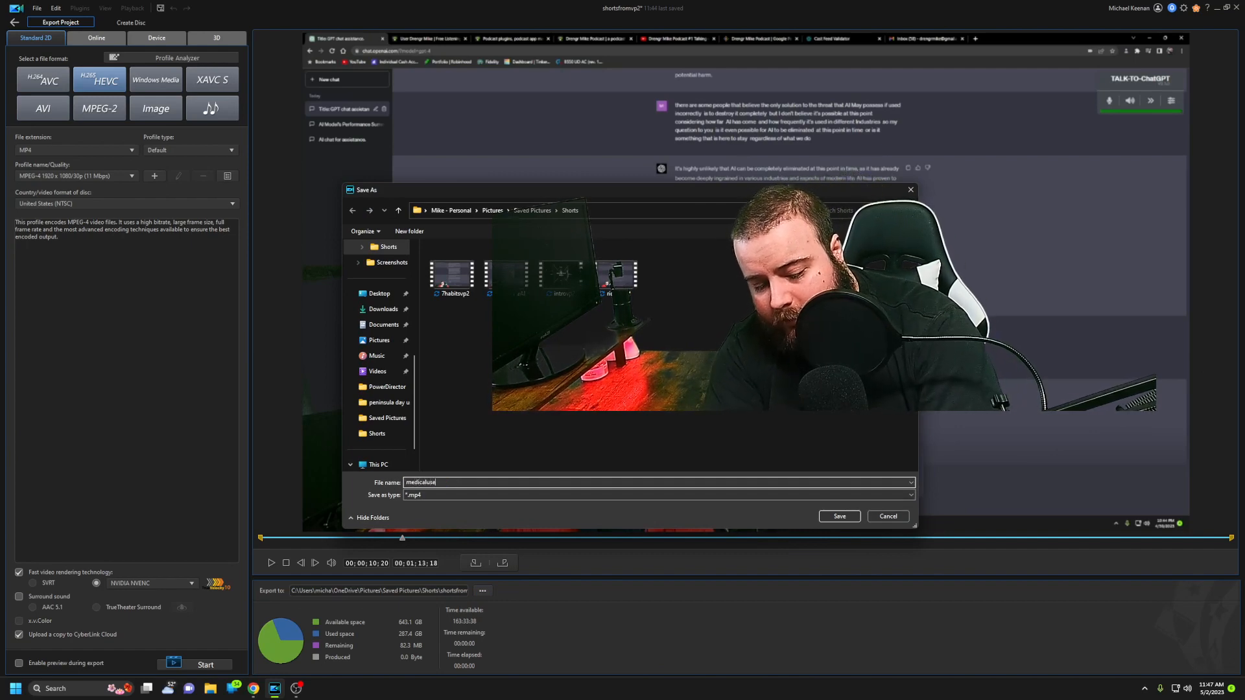
text(AI)
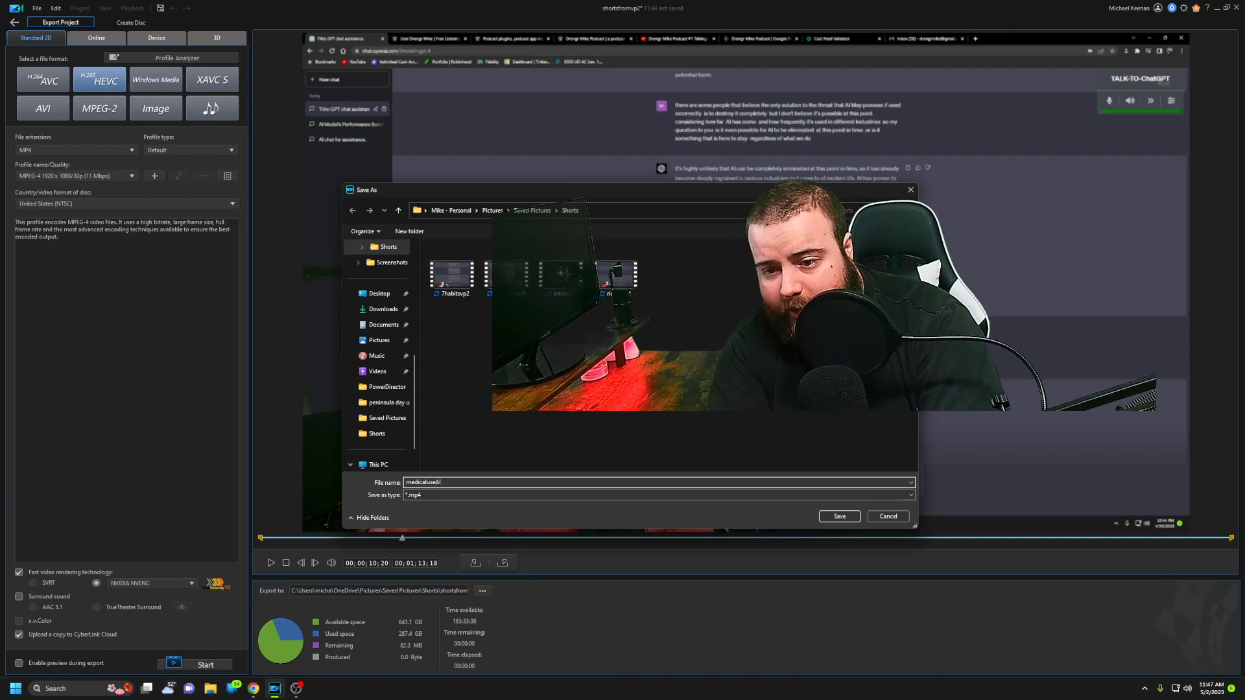
text(v)
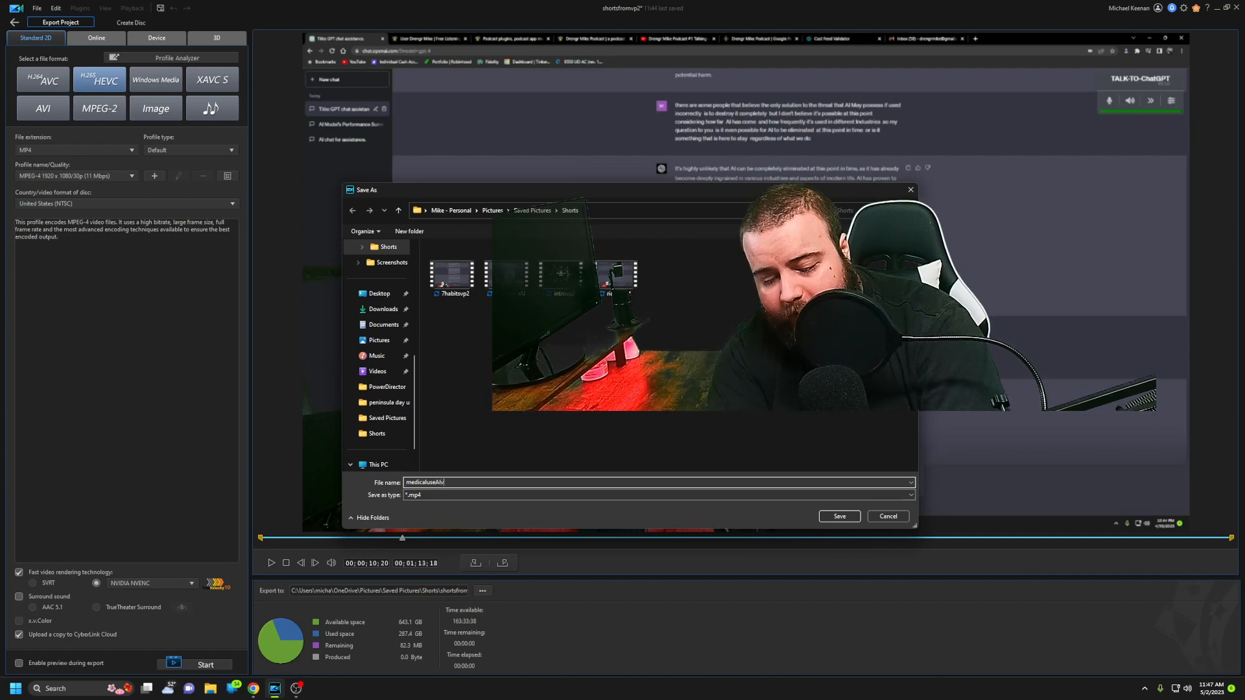
text(p2)
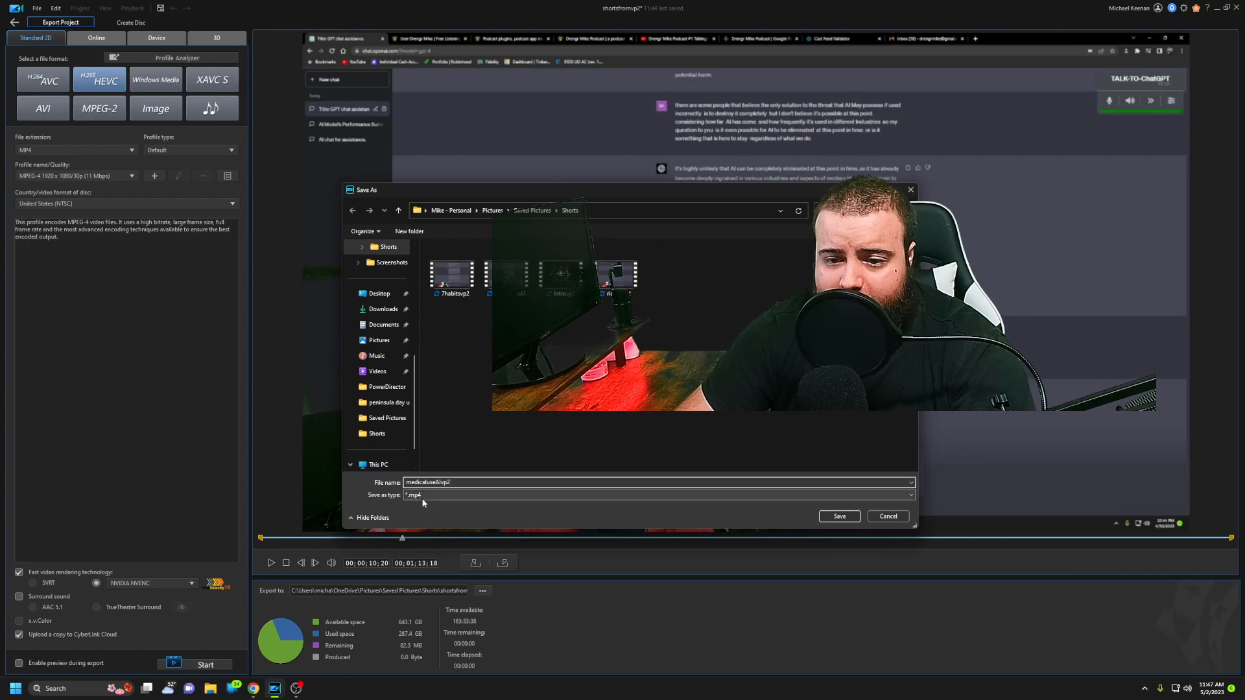
click(837, 516)
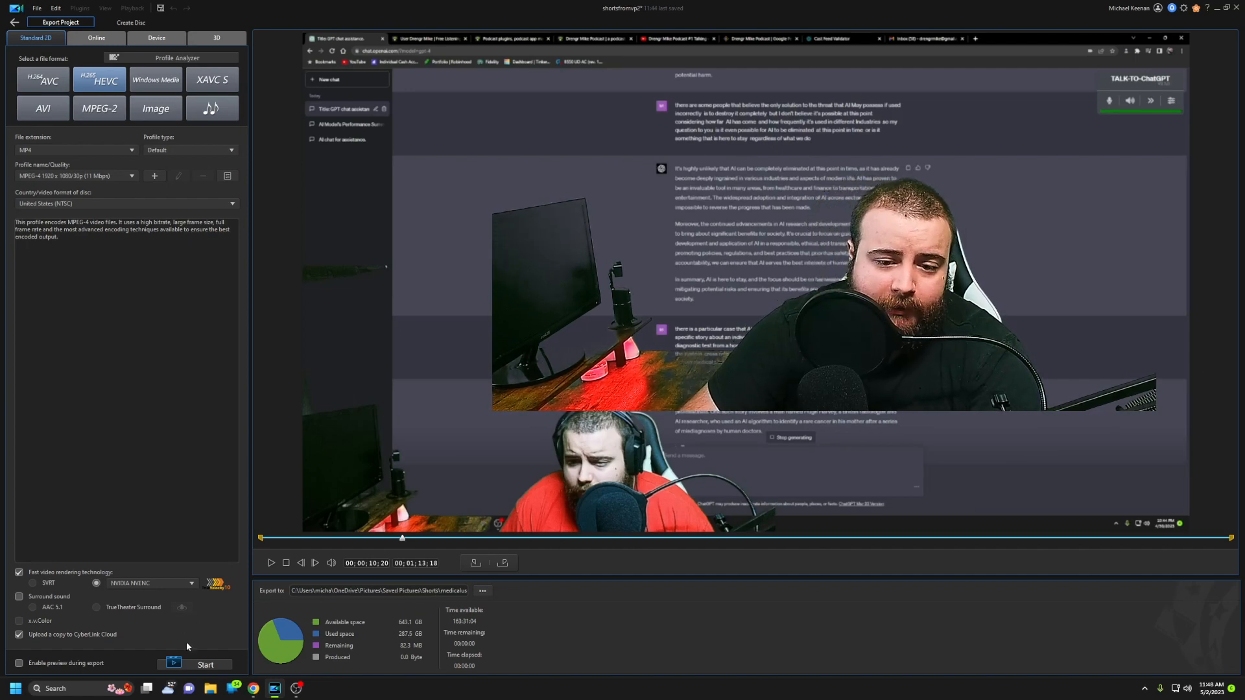
click(202, 665)
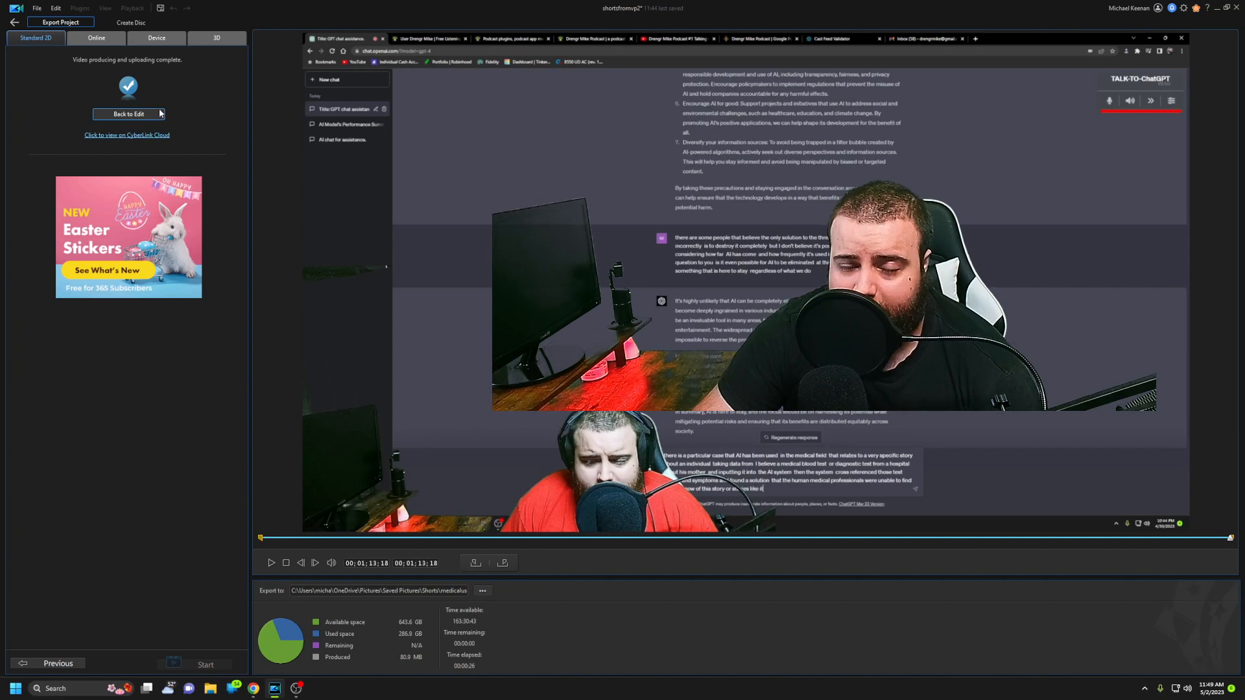
- Return to the editing timeline, undo the last clip removal and deselect the restored clips
click(158, 116)
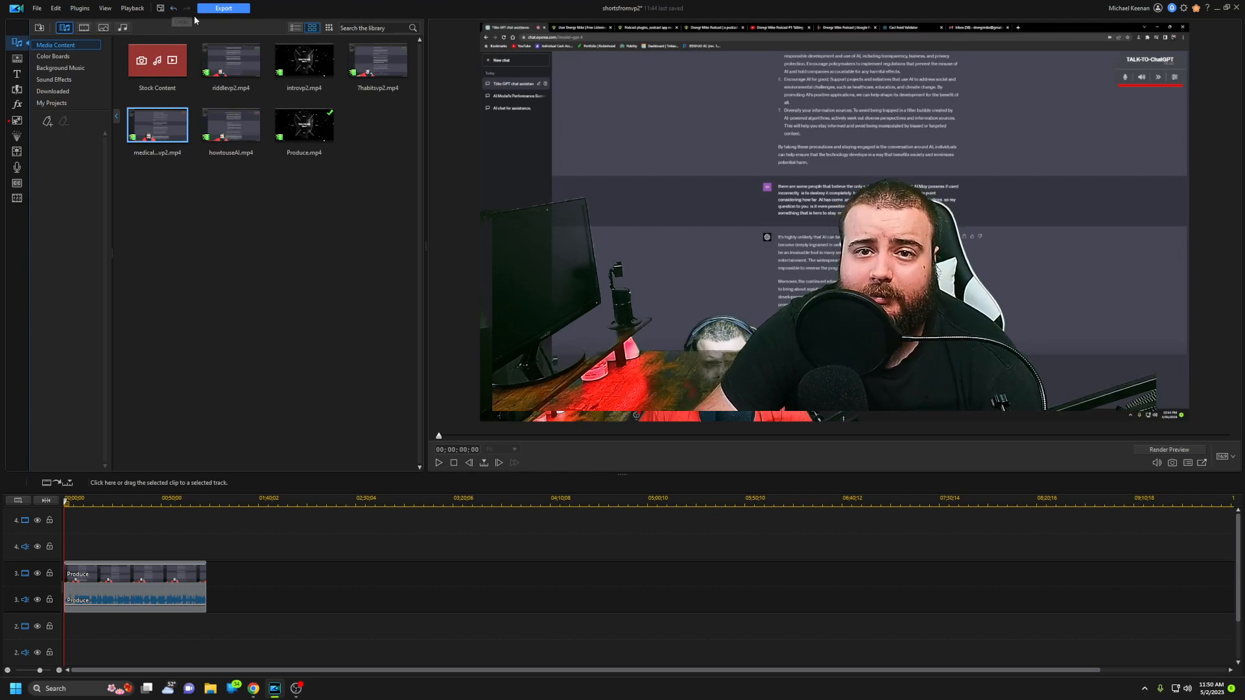
click(173, 10)
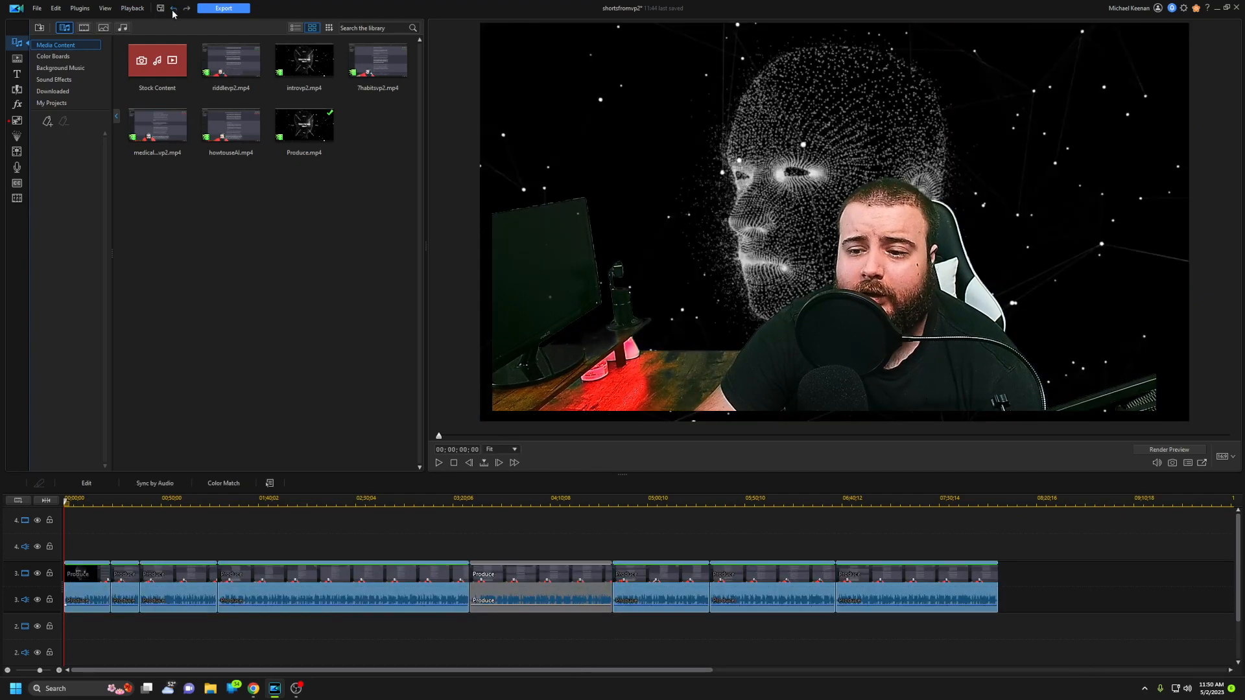
click(383, 547)
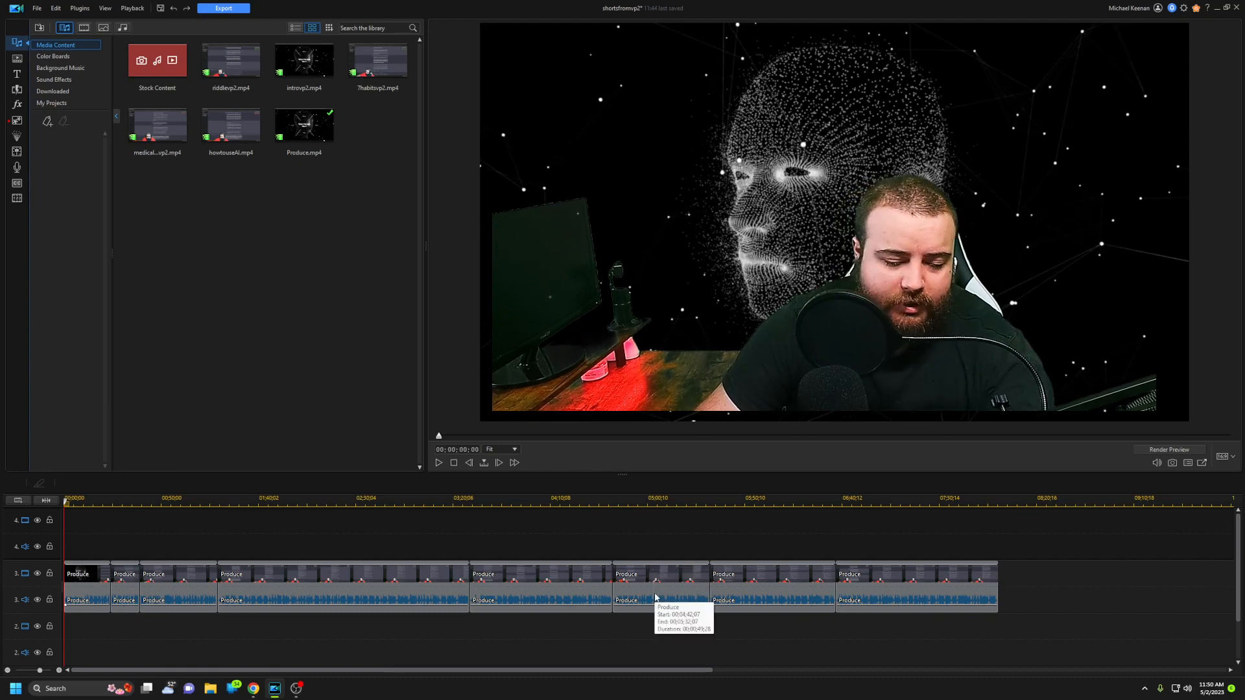
- Remove all clips on track 3 except the sixth one and fill the gap
click(569, 583)
click(458, 581)
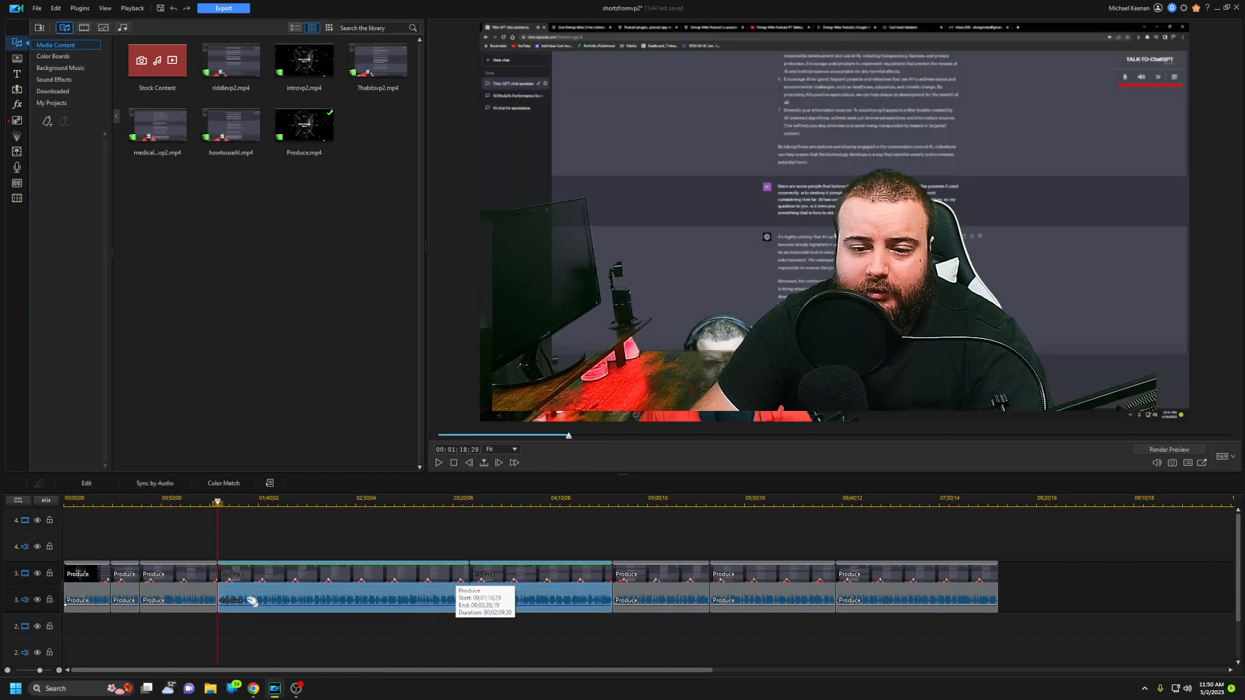
ctrl+click(184, 587)
ctrl+click(126, 589)
ctrl+click(97, 588)
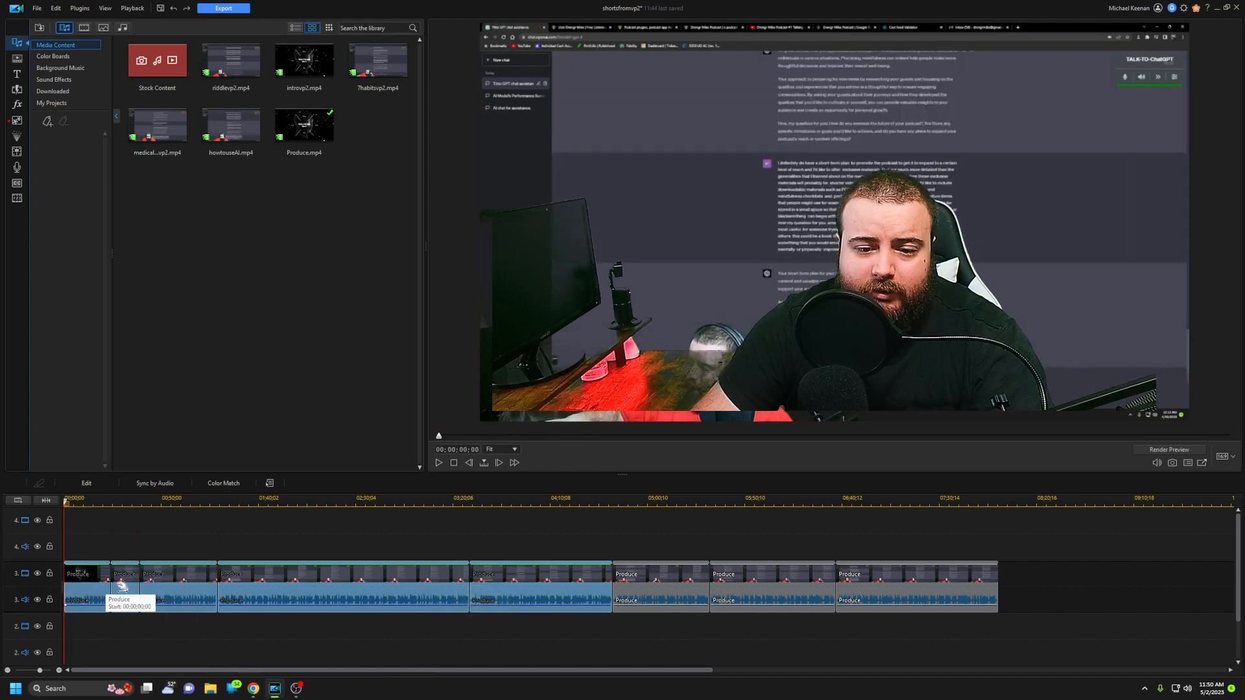
ctrl+click(760, 588)
ctrl+click(870, 584)
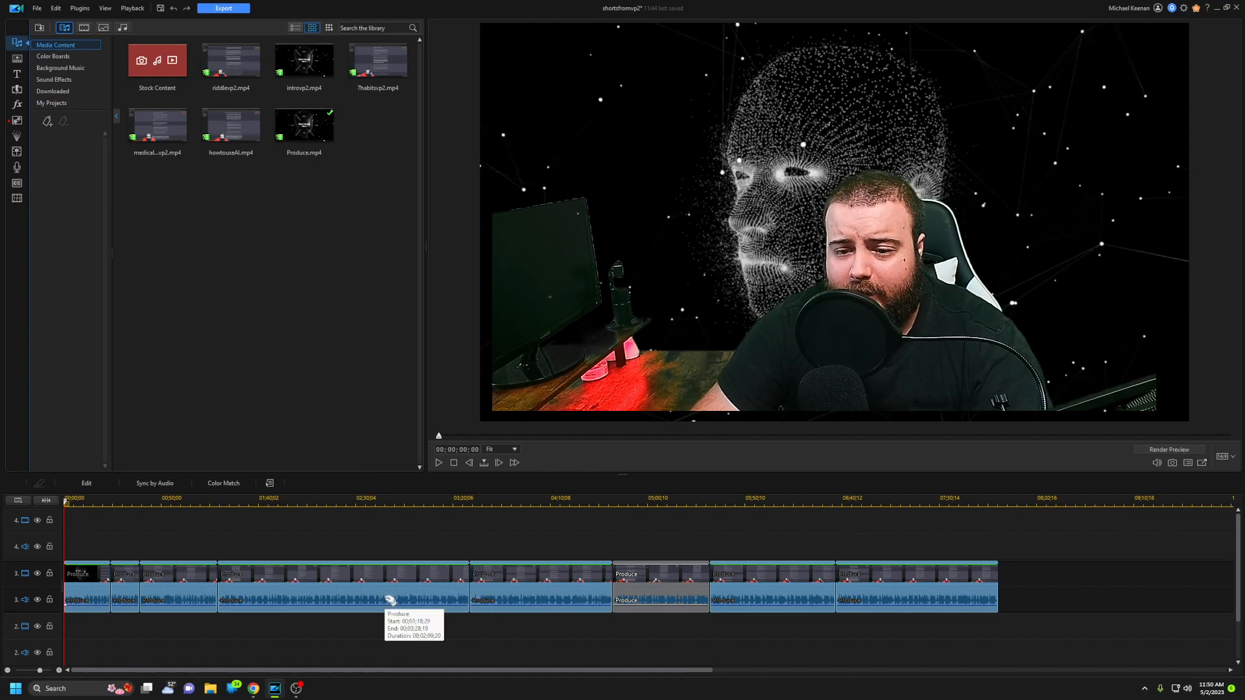
right_click(387, 592)
mouse_move(455, 421)
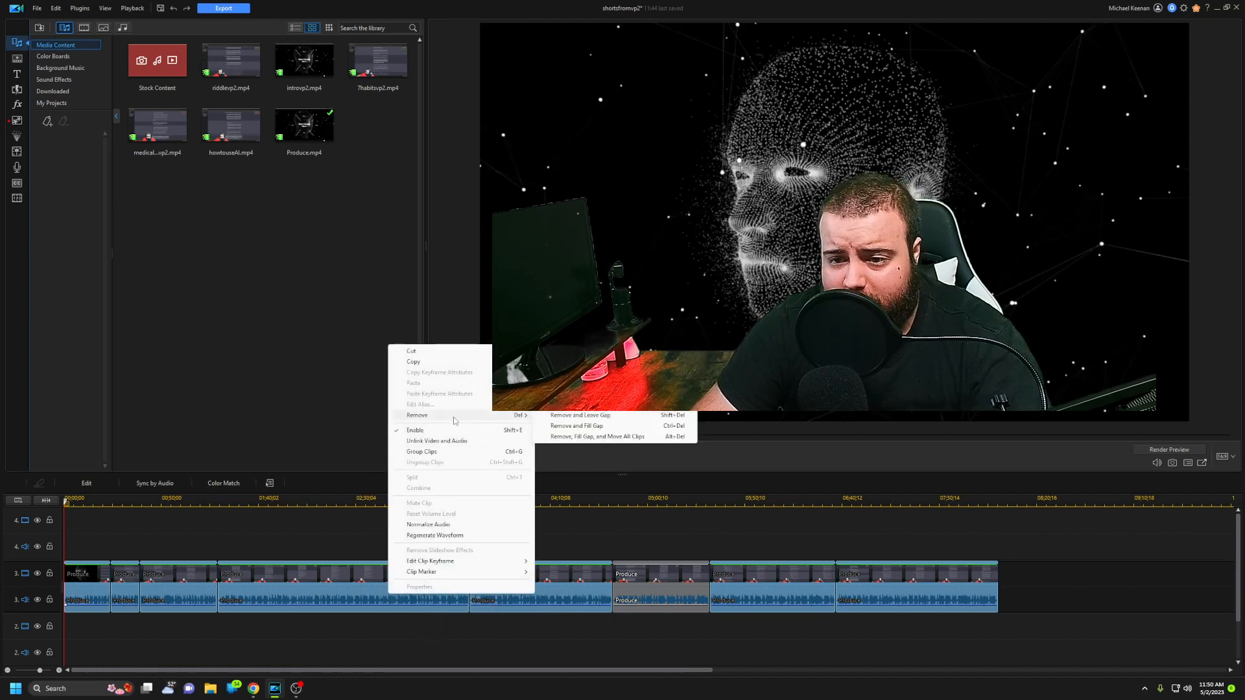
click(571, 425)
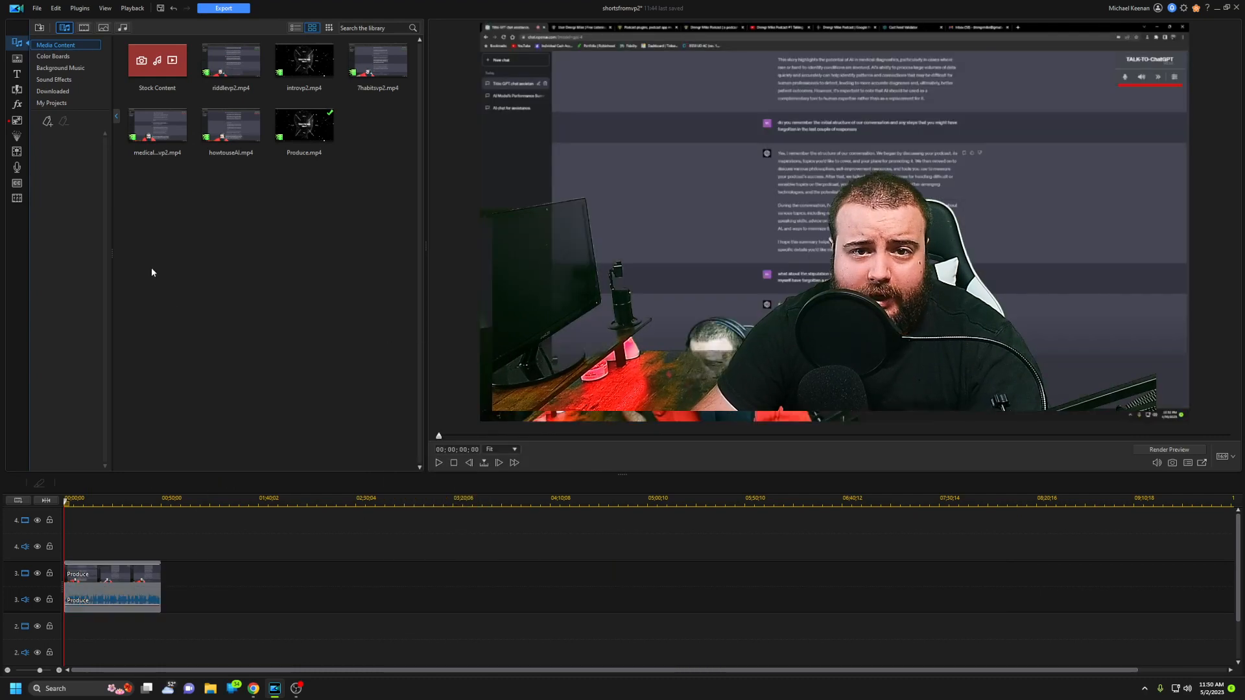
- Bring the isolated clip into the export view and play about its first ten seconds to check its topic
click(224, 9)
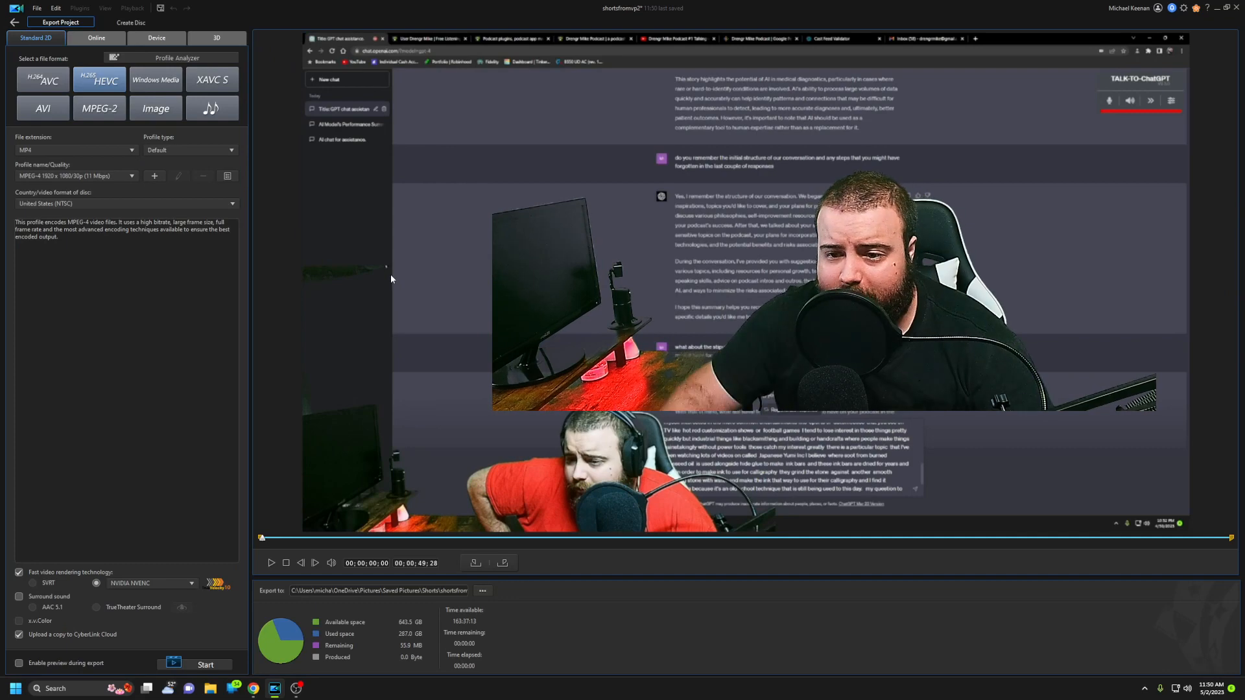
click(271, 563)
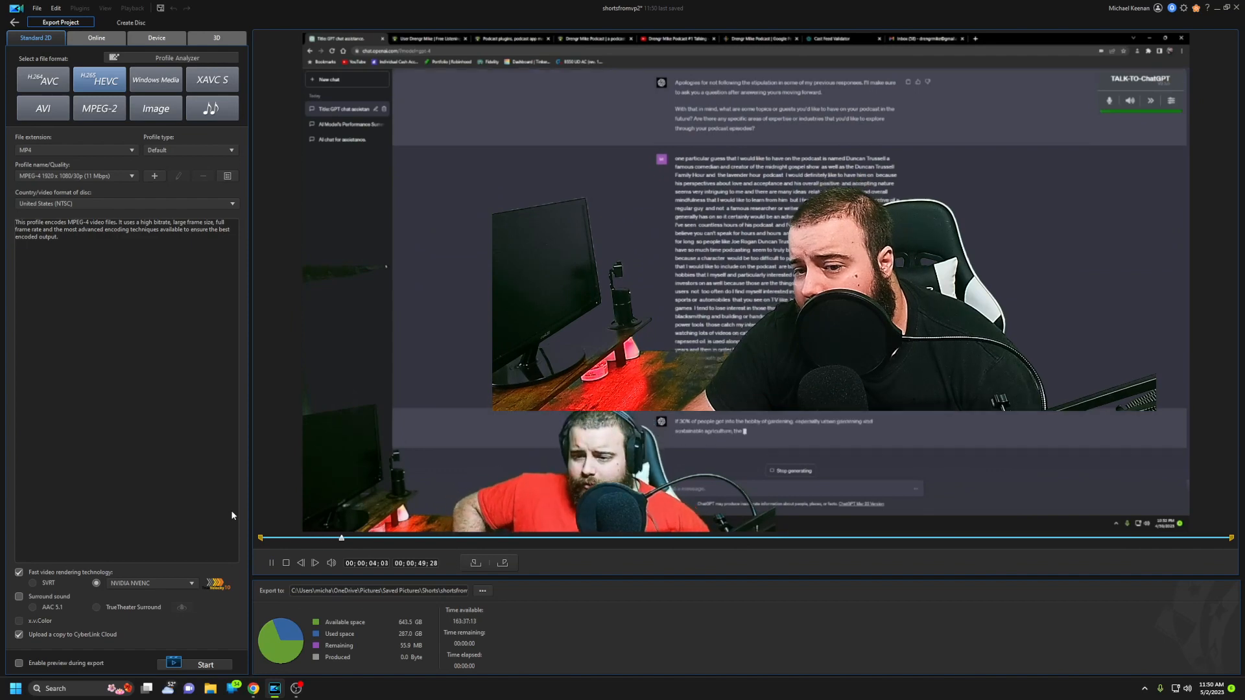
click(271, 563)
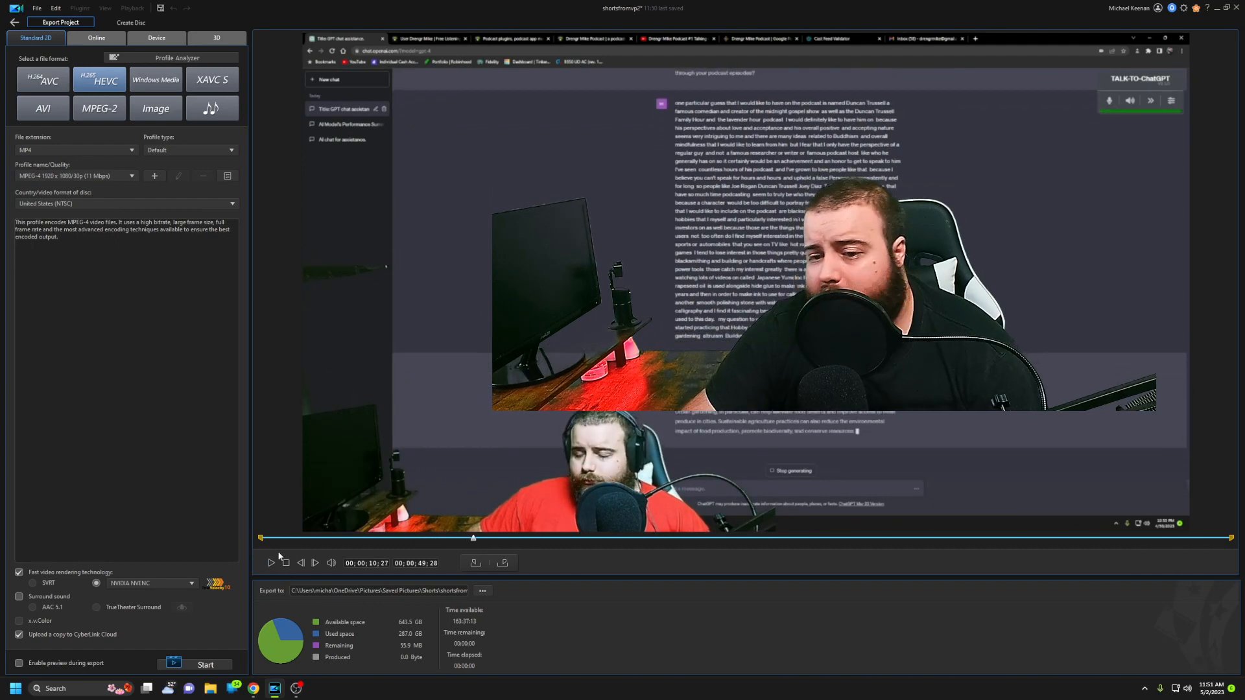
- Set the export file name to gardeningworldchangevp2 in the Shorts folder, start rendering and answer the cloud-copy conversion question
click(486, 590)
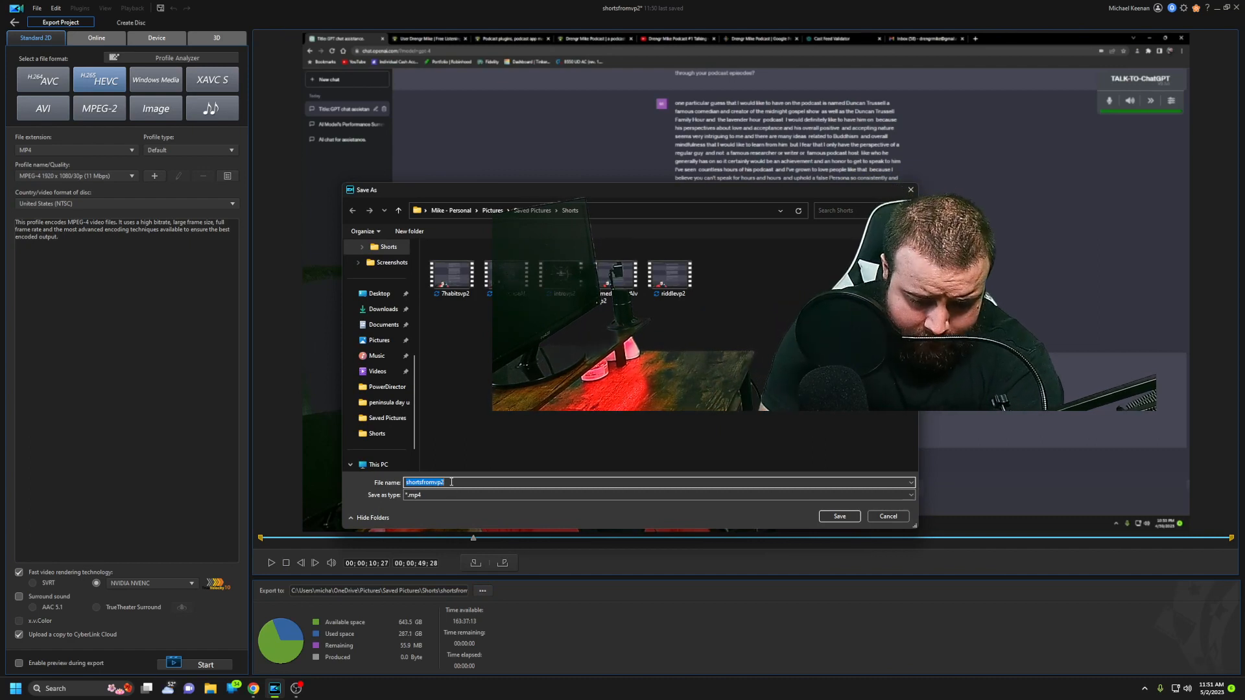
text(g)
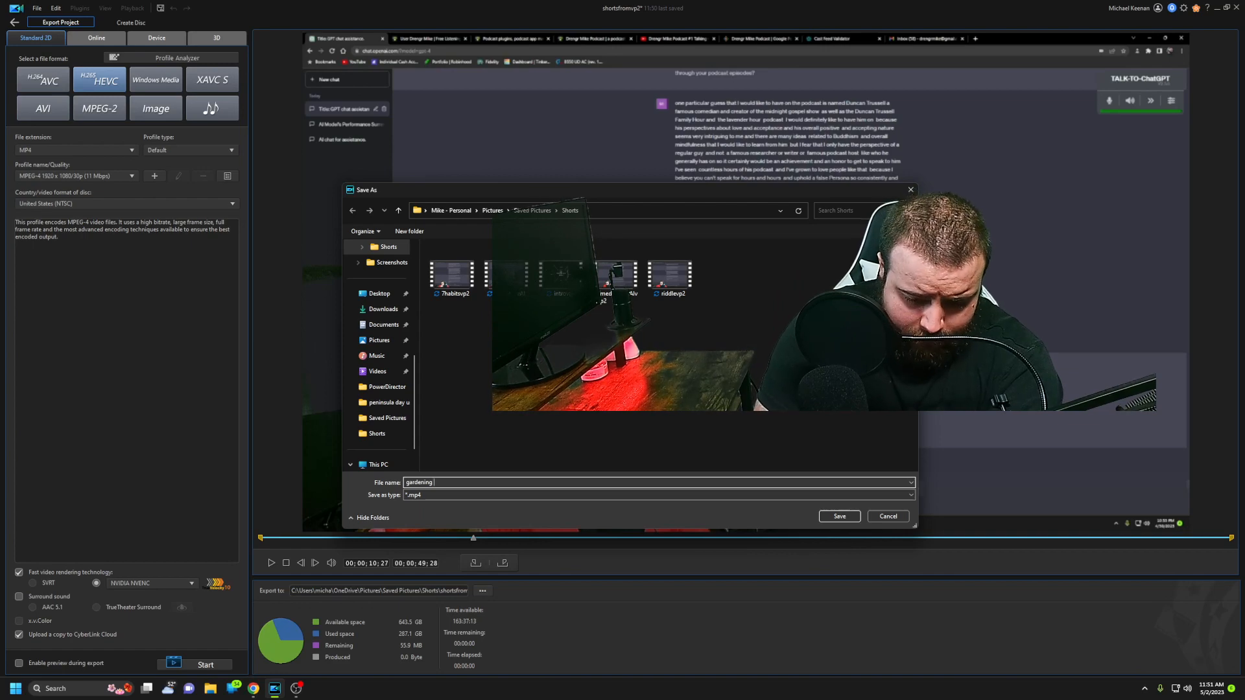
text(erdeningworldch)
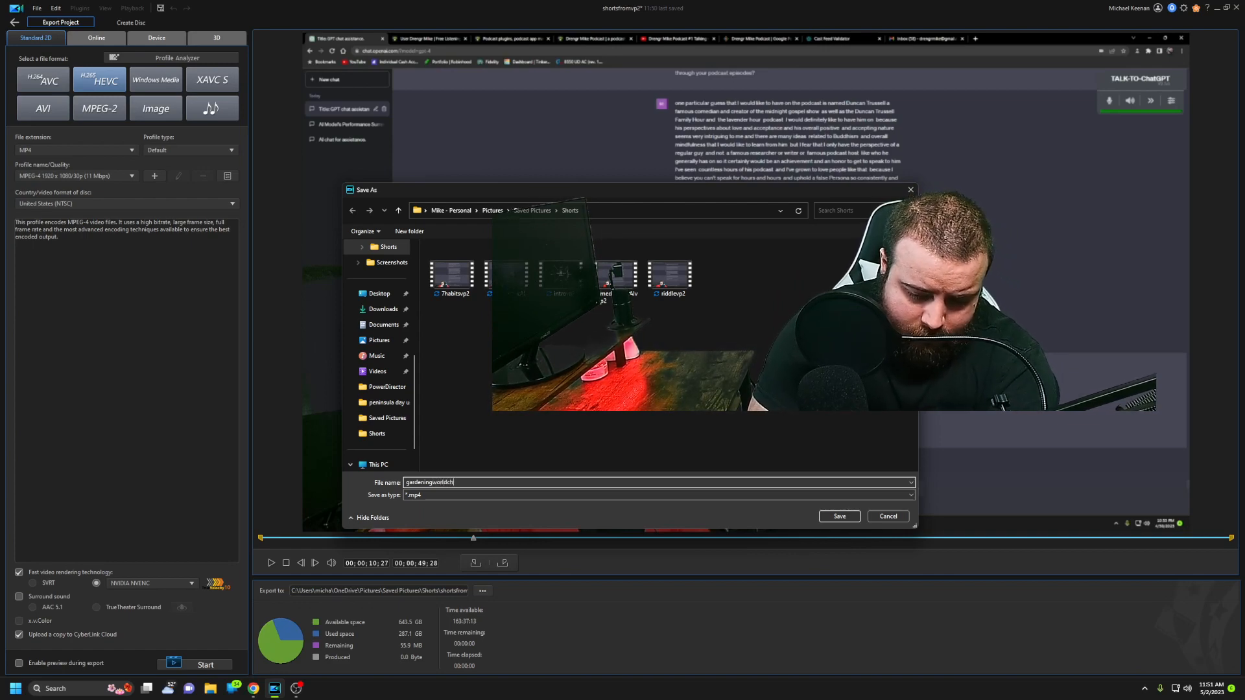
text(ange)
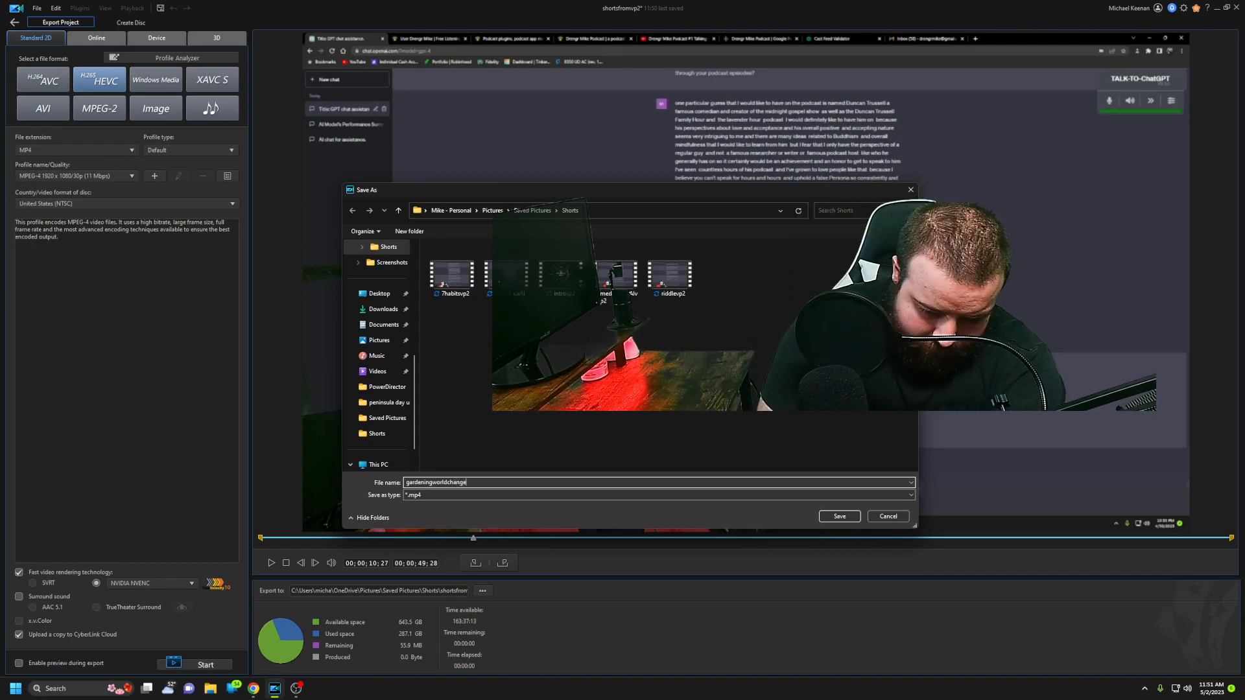
text(vp)
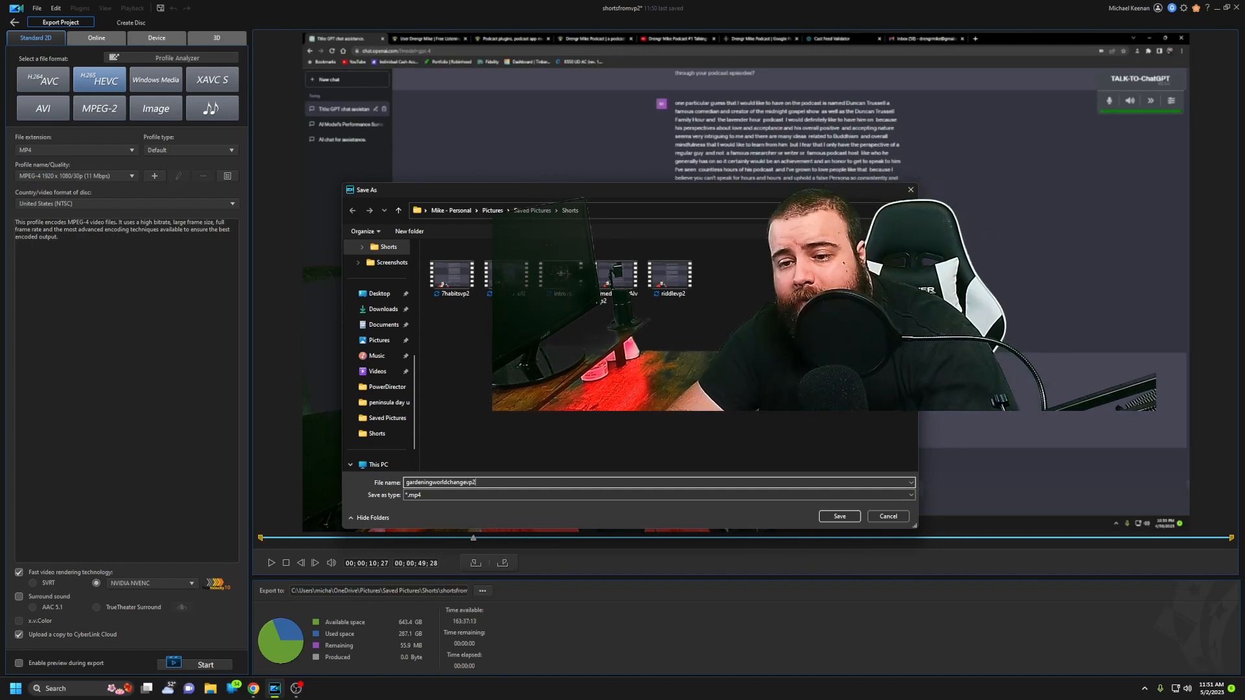
text(2)
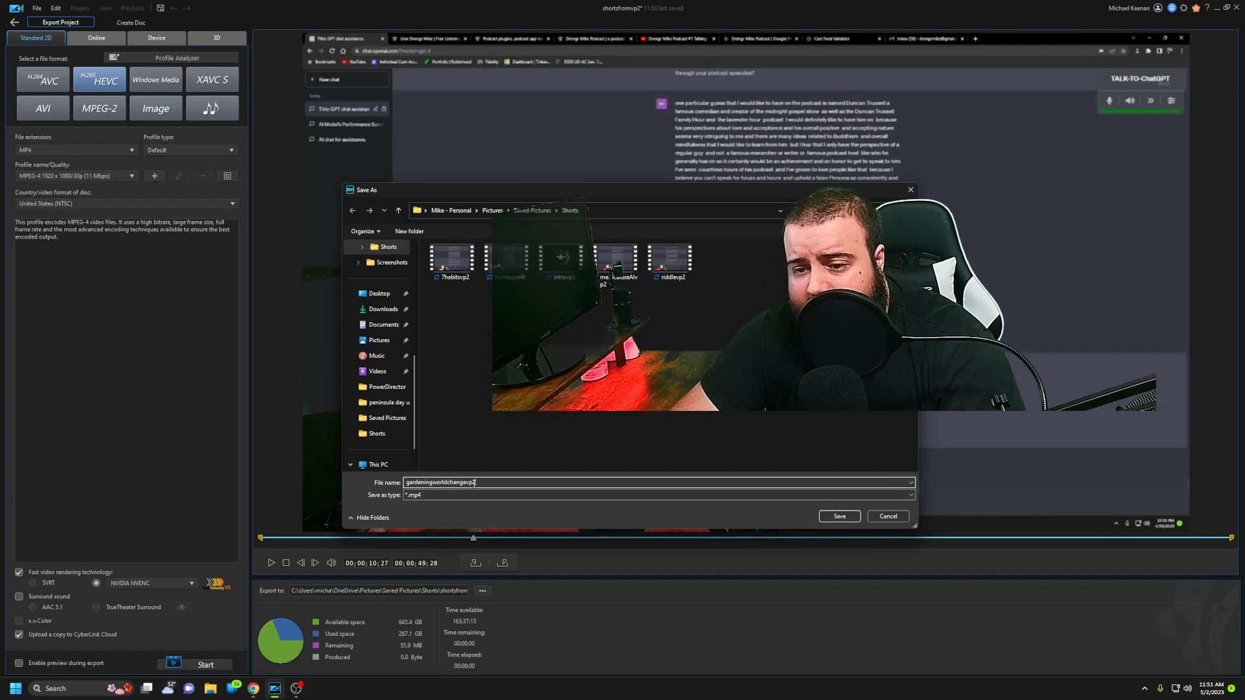
click(839, 516)
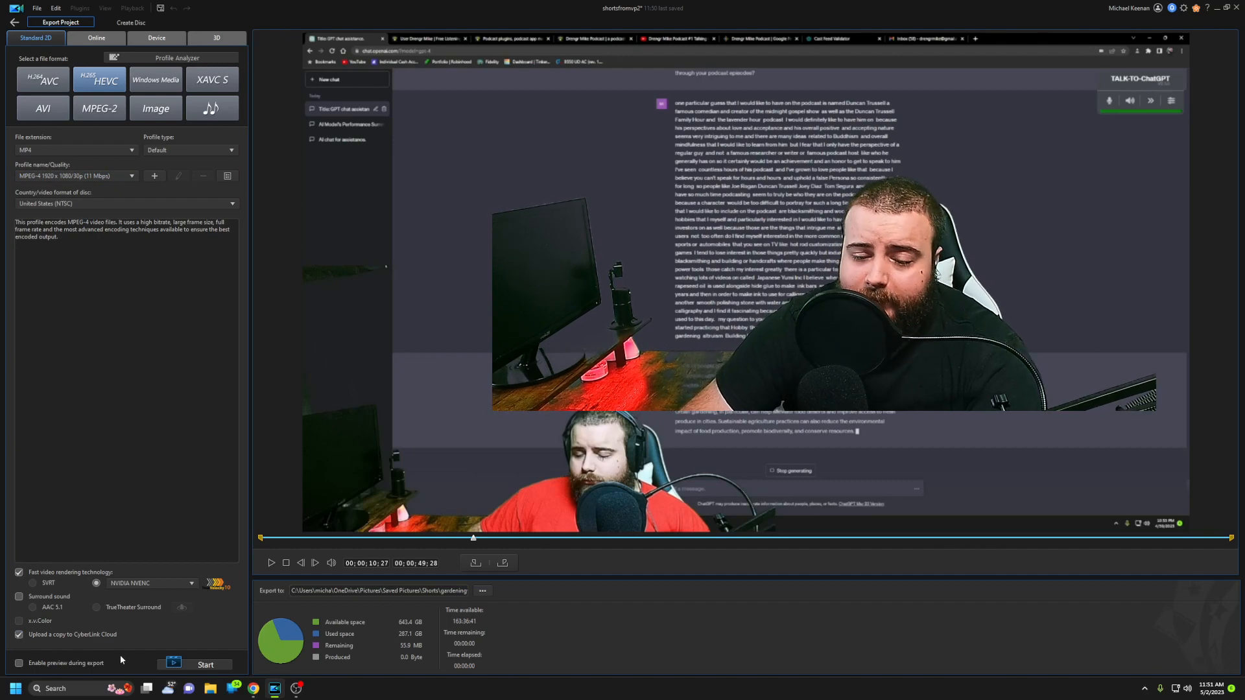
click(199, 665)
click(640, 364)
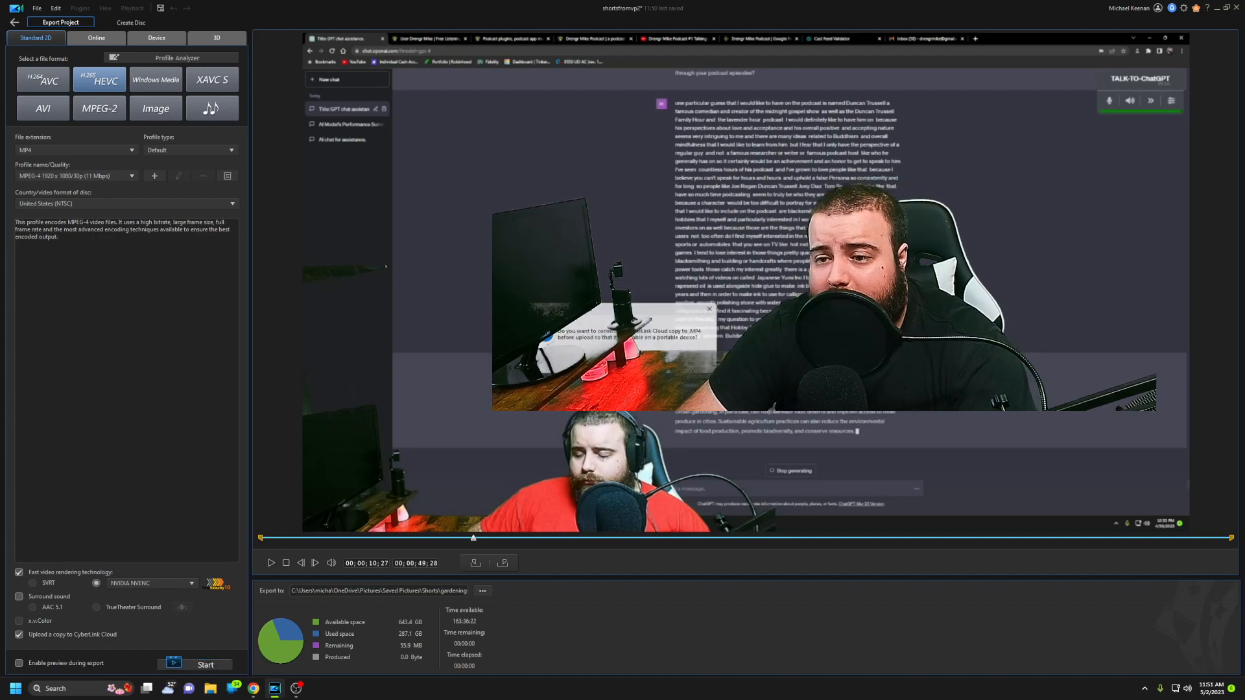